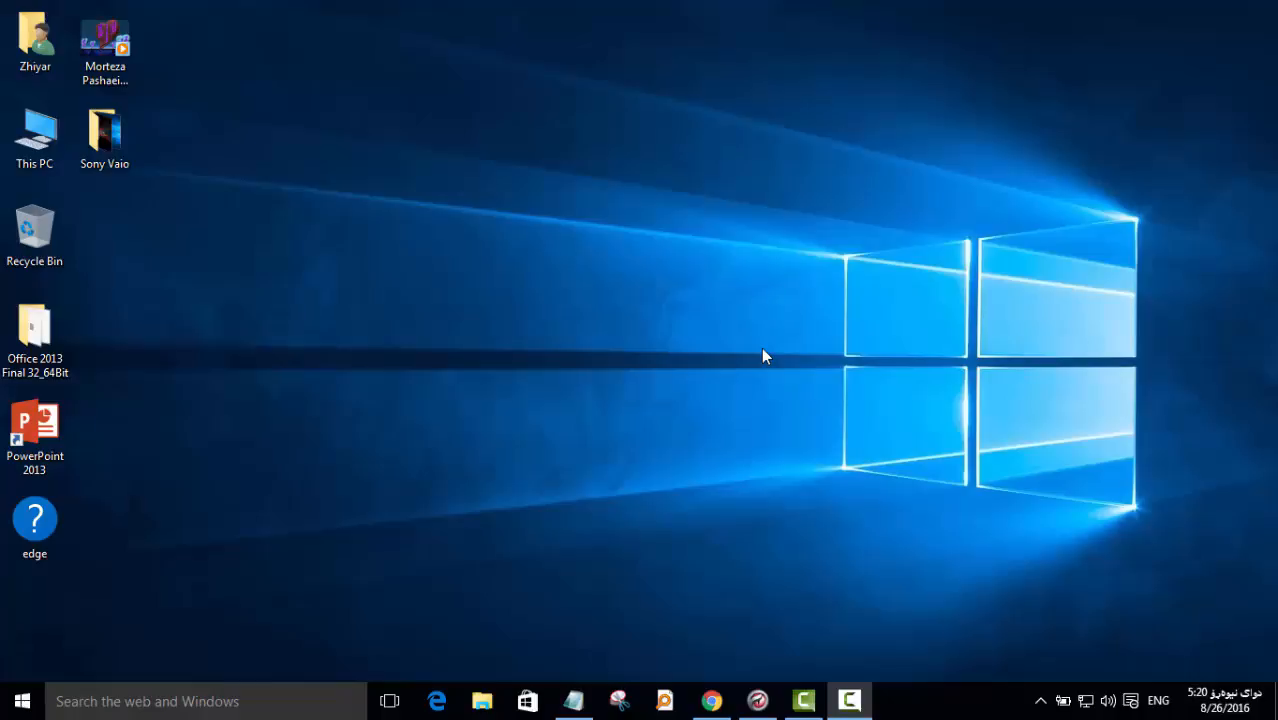
Open PowerPoint 2013 from the desktop and create a blank presentation
double_click(48, 422)
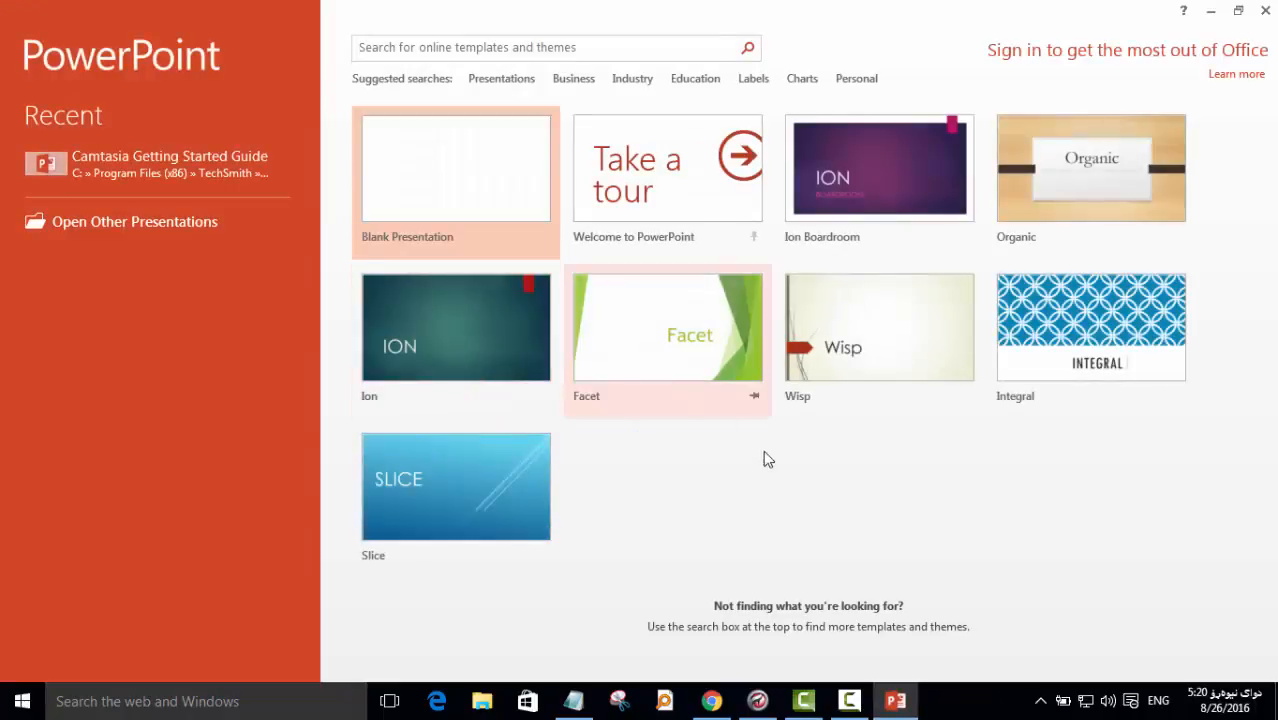
click(840, 532)
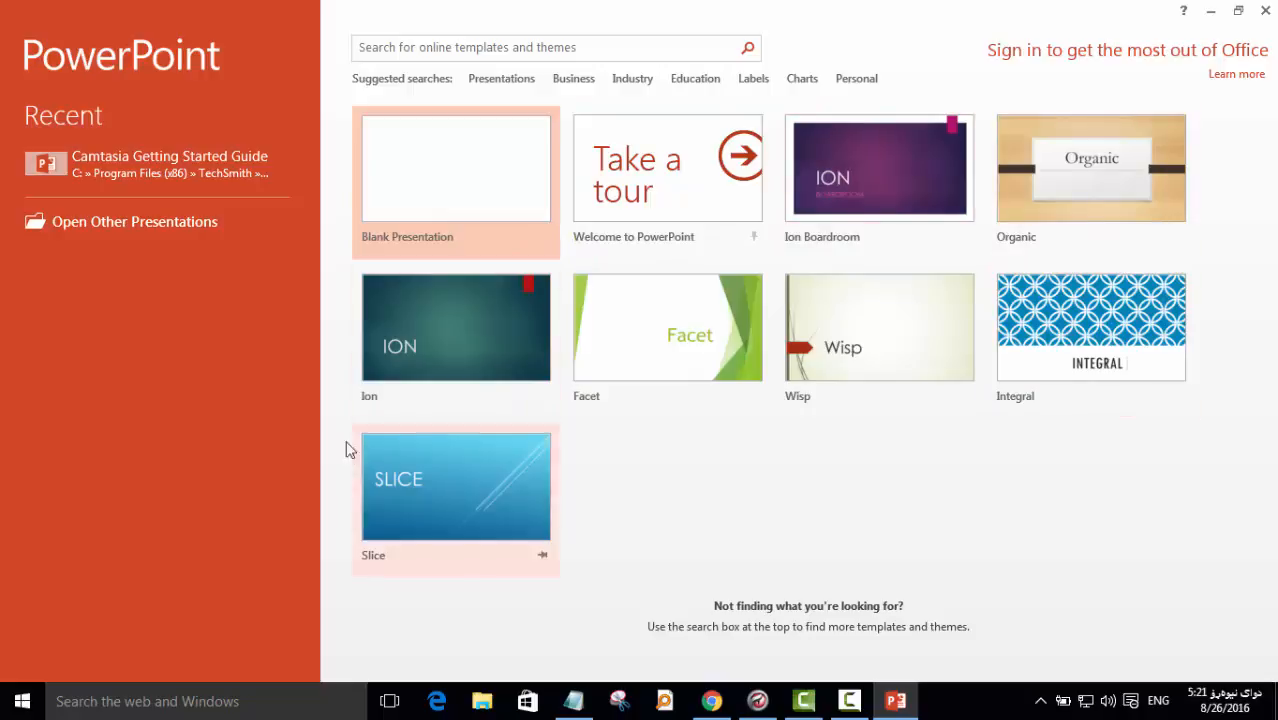
click(421, 193)
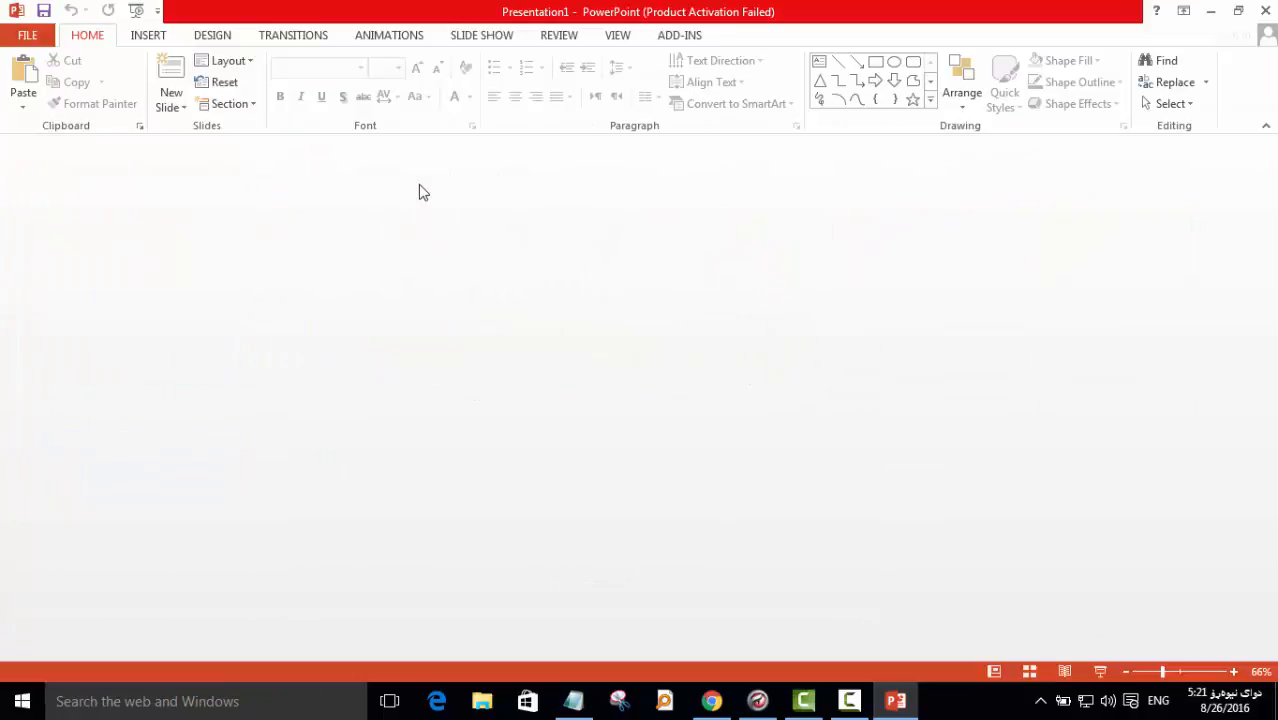
Delete the title and subtitle placeholders from slide 1
click(470, 226)
key(Delete)
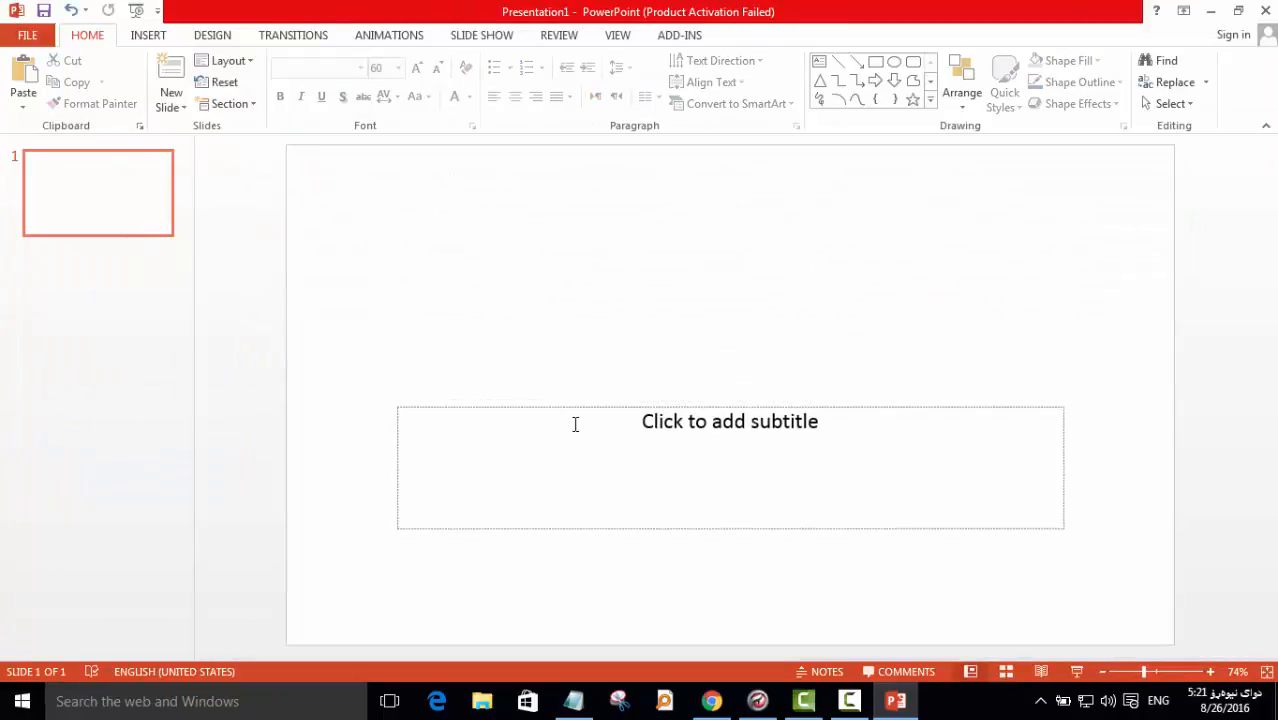
click(566, 418)
click(558, 407)
key(Delete)
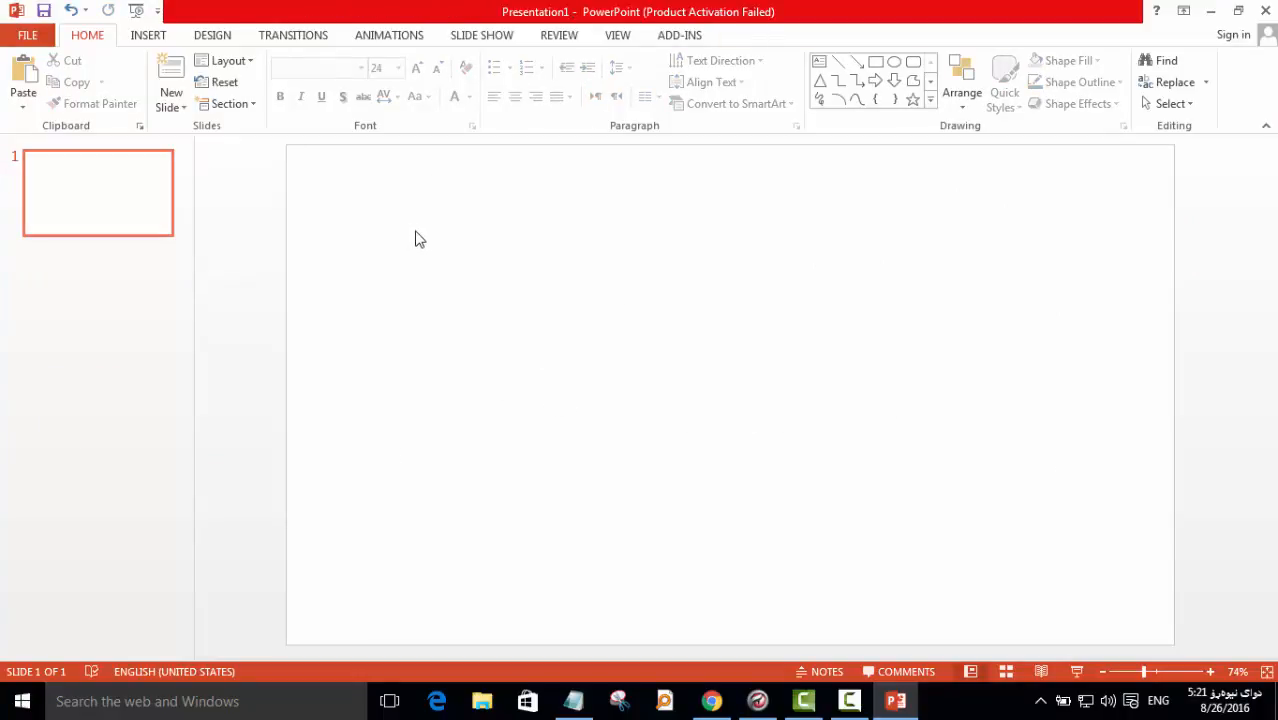
click(118, 192)
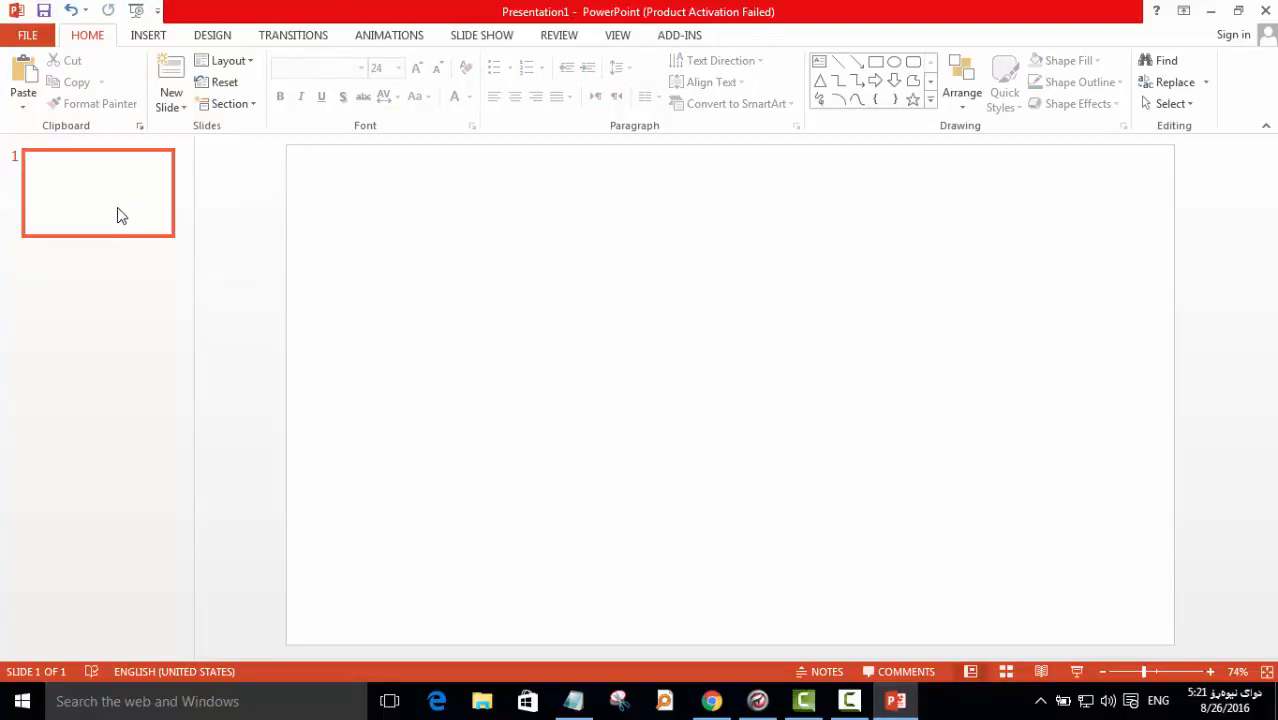
click(118, 216)
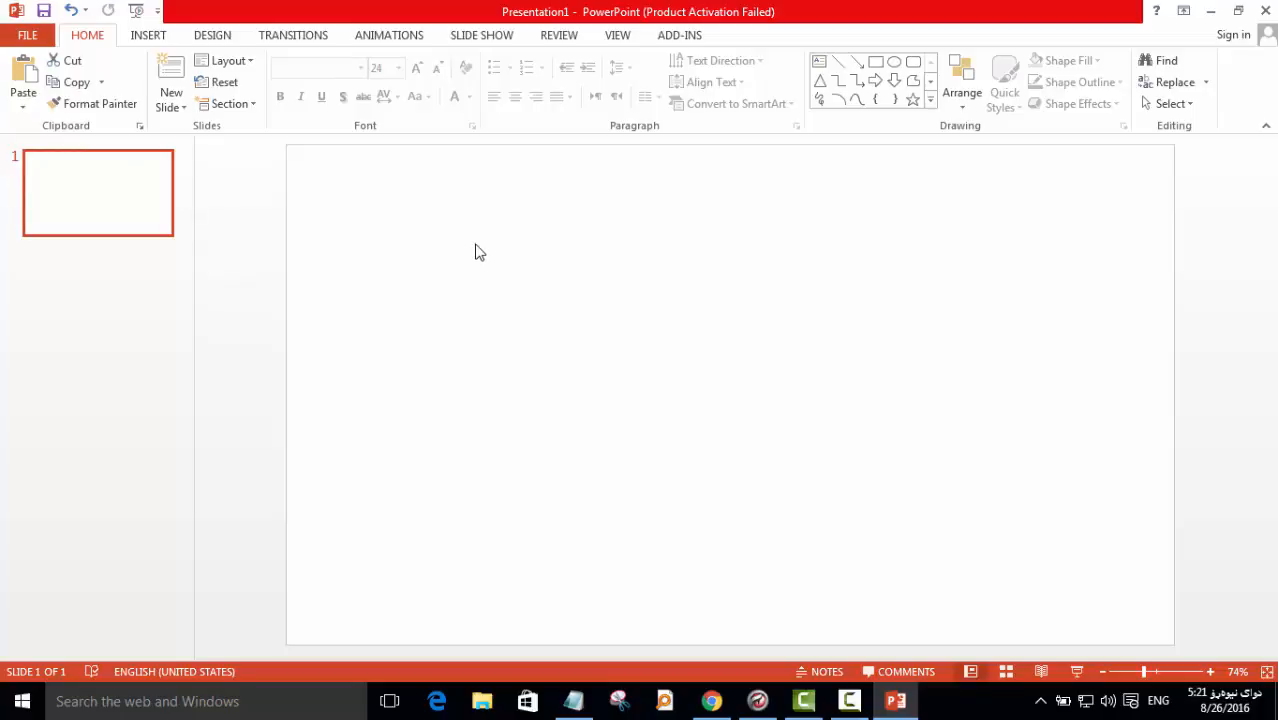
Insert the picture VAIO 1 from the desktop's Sony Vaio folder on slide 1 and enlarge it to fill the slide, about 7.5" by 13.34"
click(142, 38)
click(121, 90)
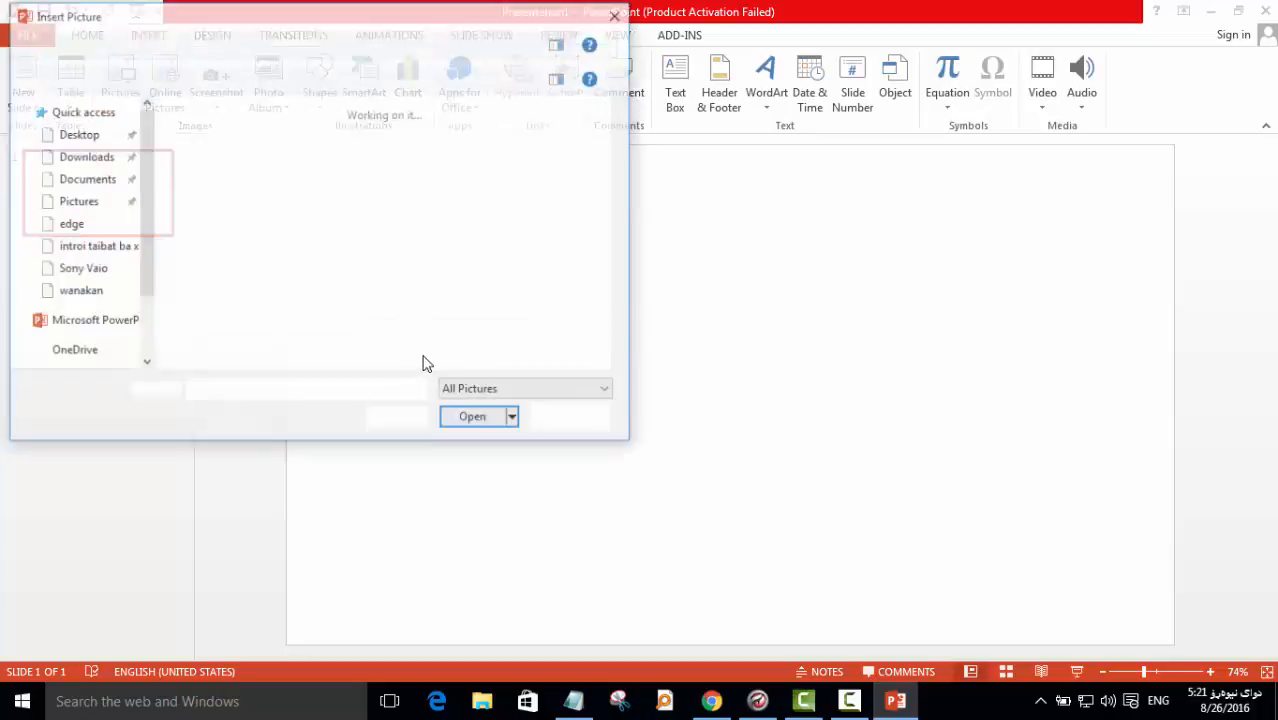
click(75, 133)
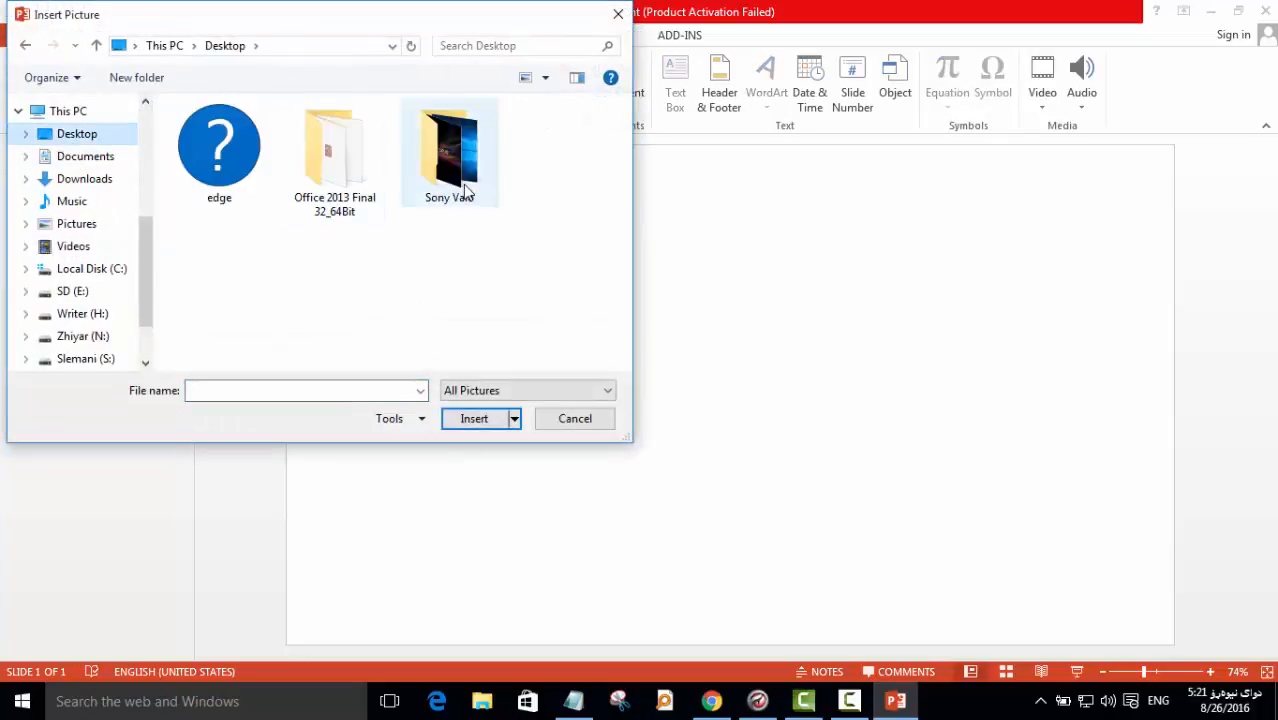
double_click(449, 152)
double_click(208, 144)
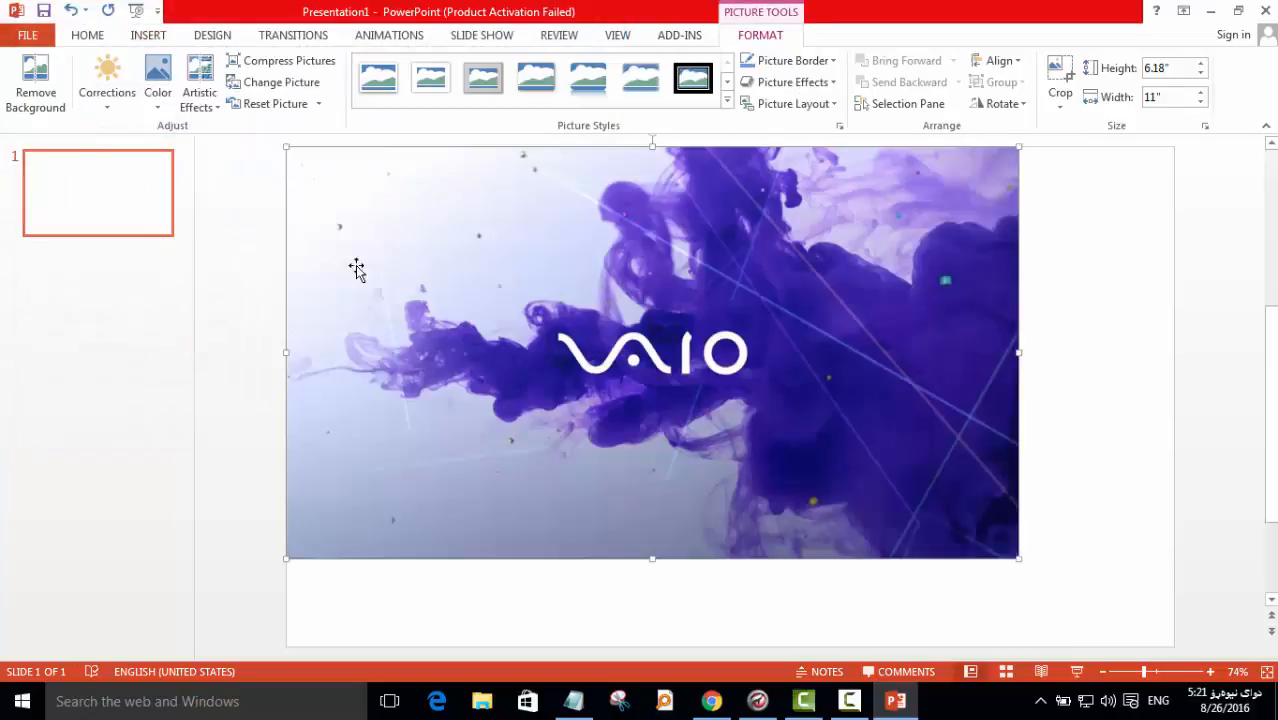
drag(1018, 559, 1166, 645)
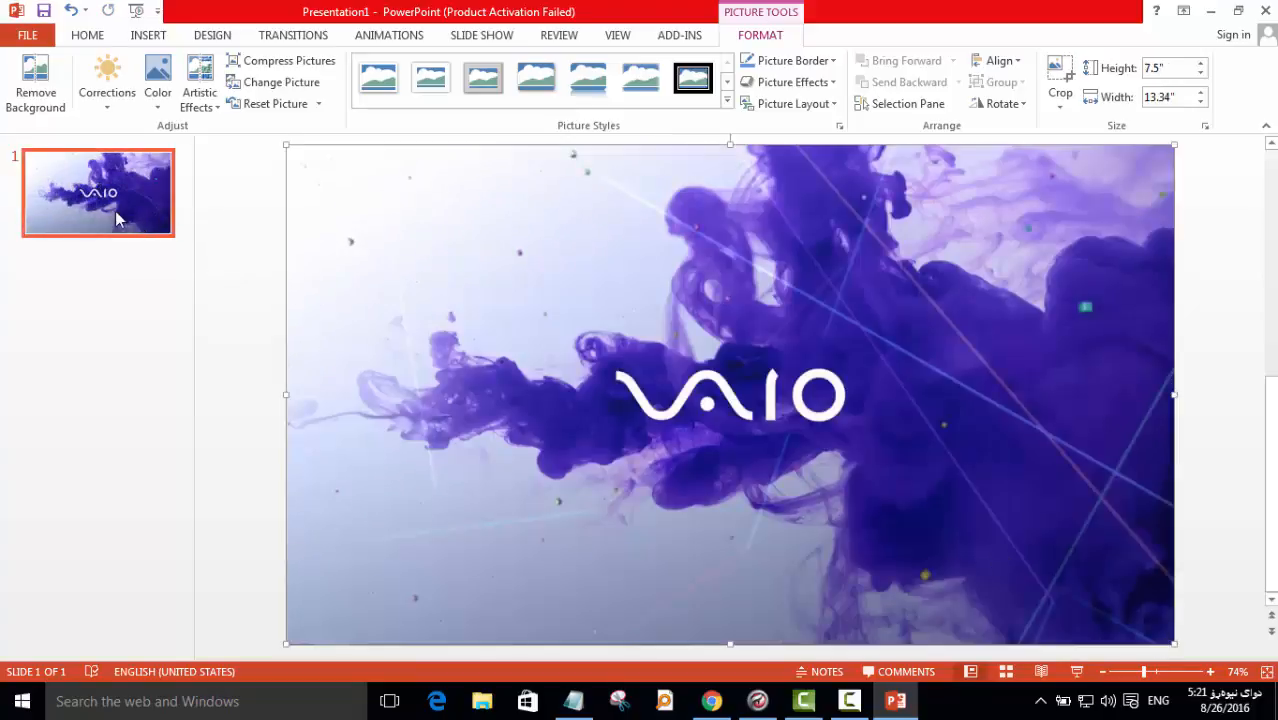
click(84, 225)
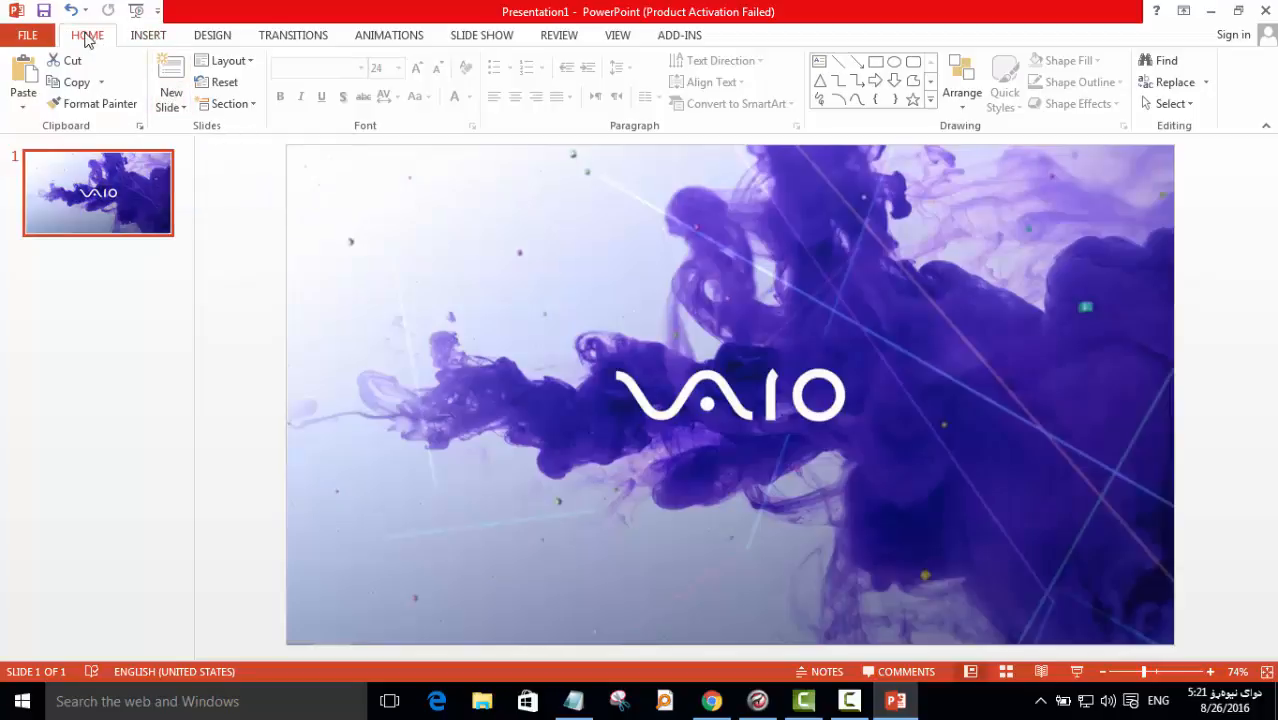
click(171, 104)
click(192, 172)
key(Delete)
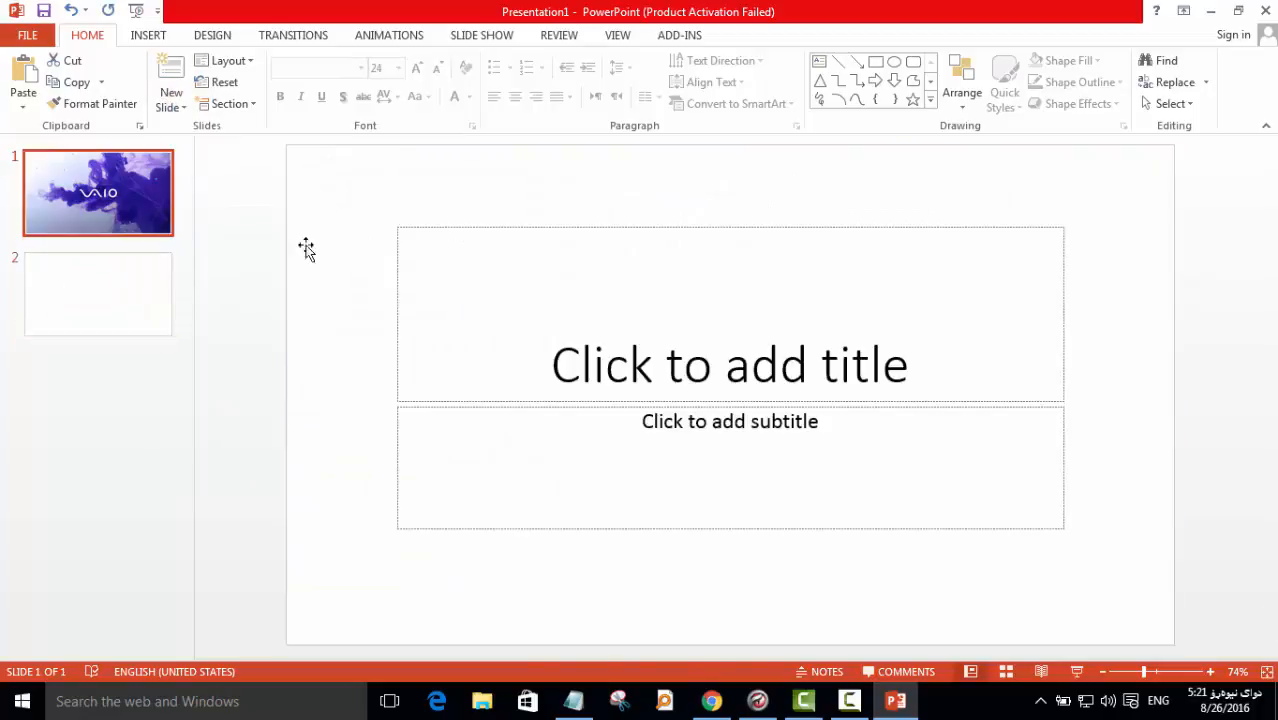
key(ctrl+z)
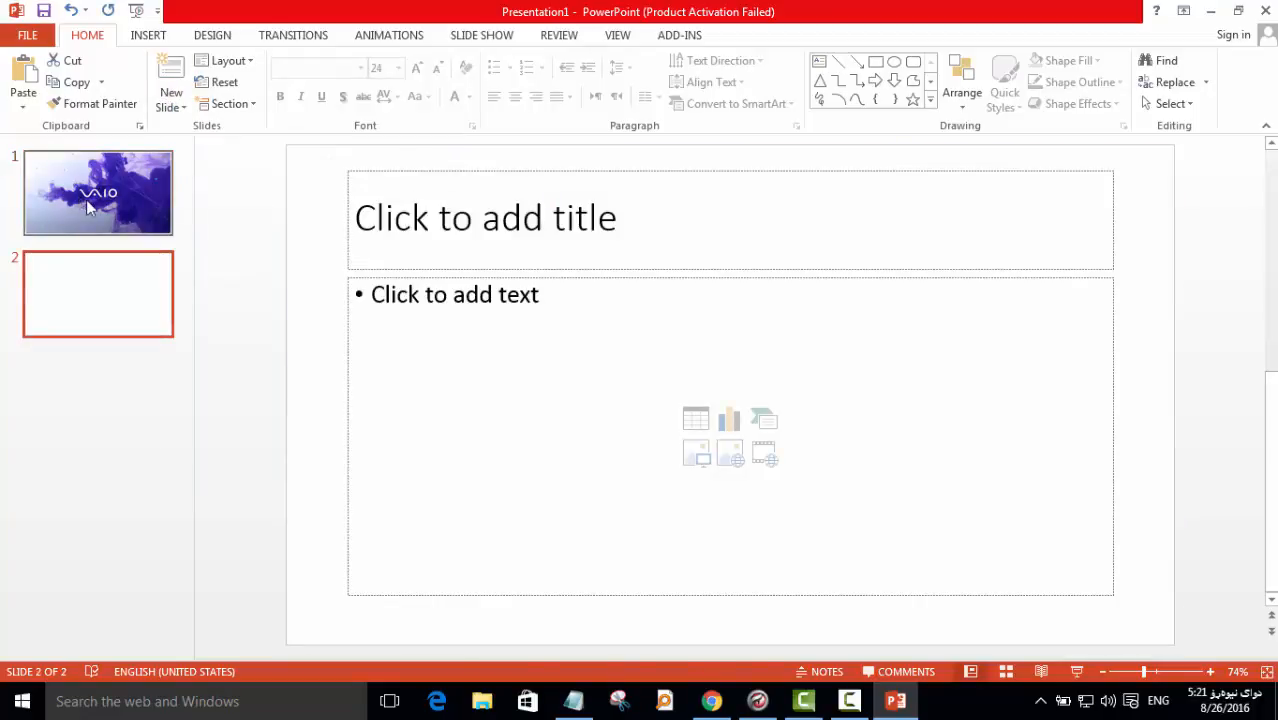
key(Delete)
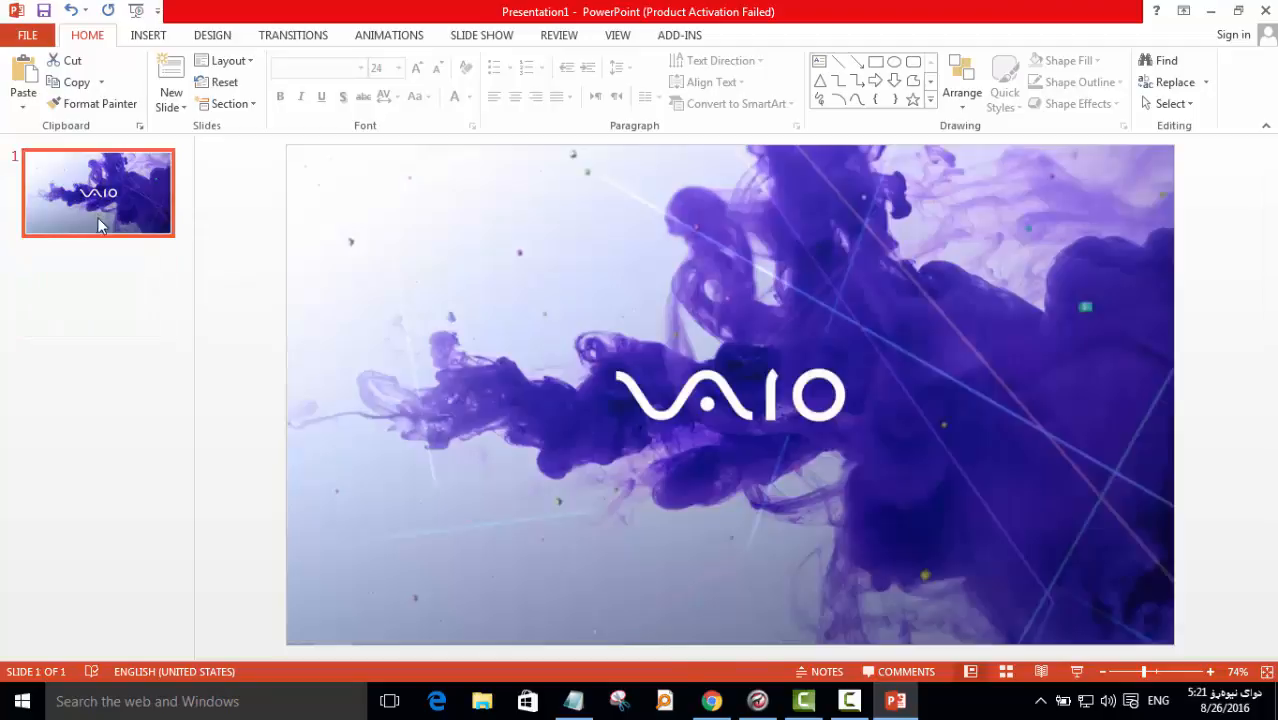
click(150, 35)
click(23, 100)
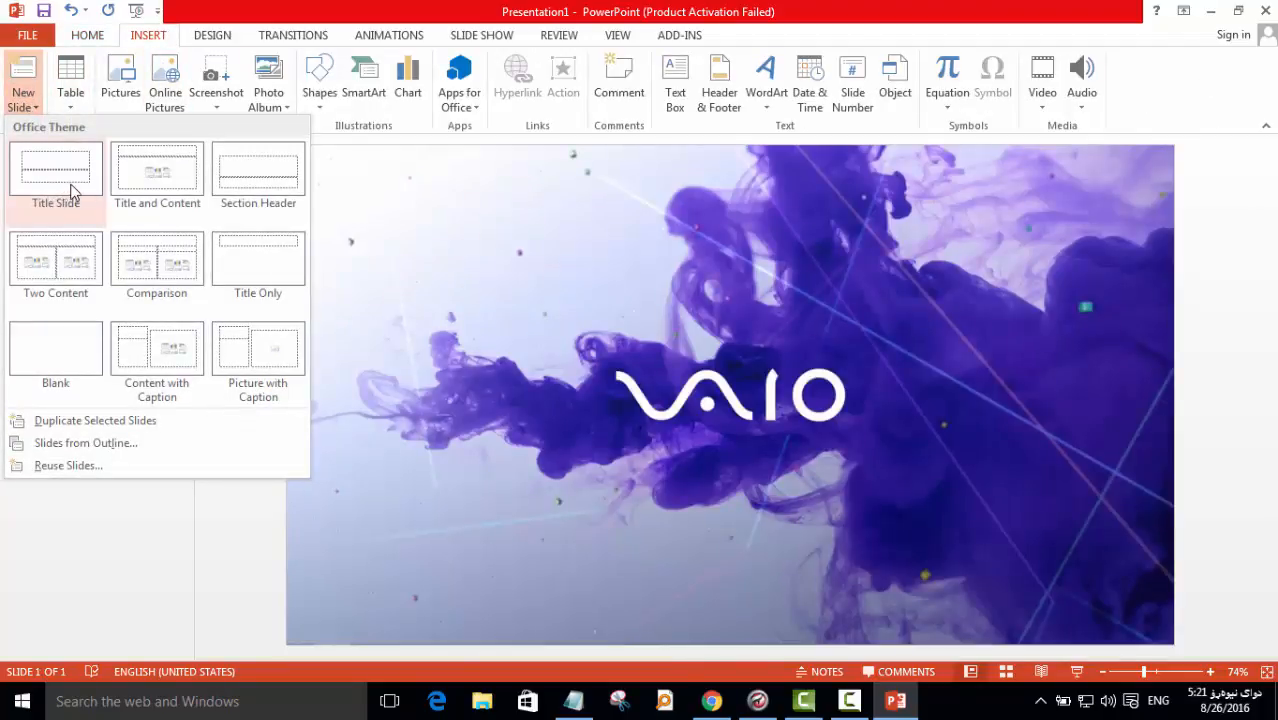
click(27, 106)
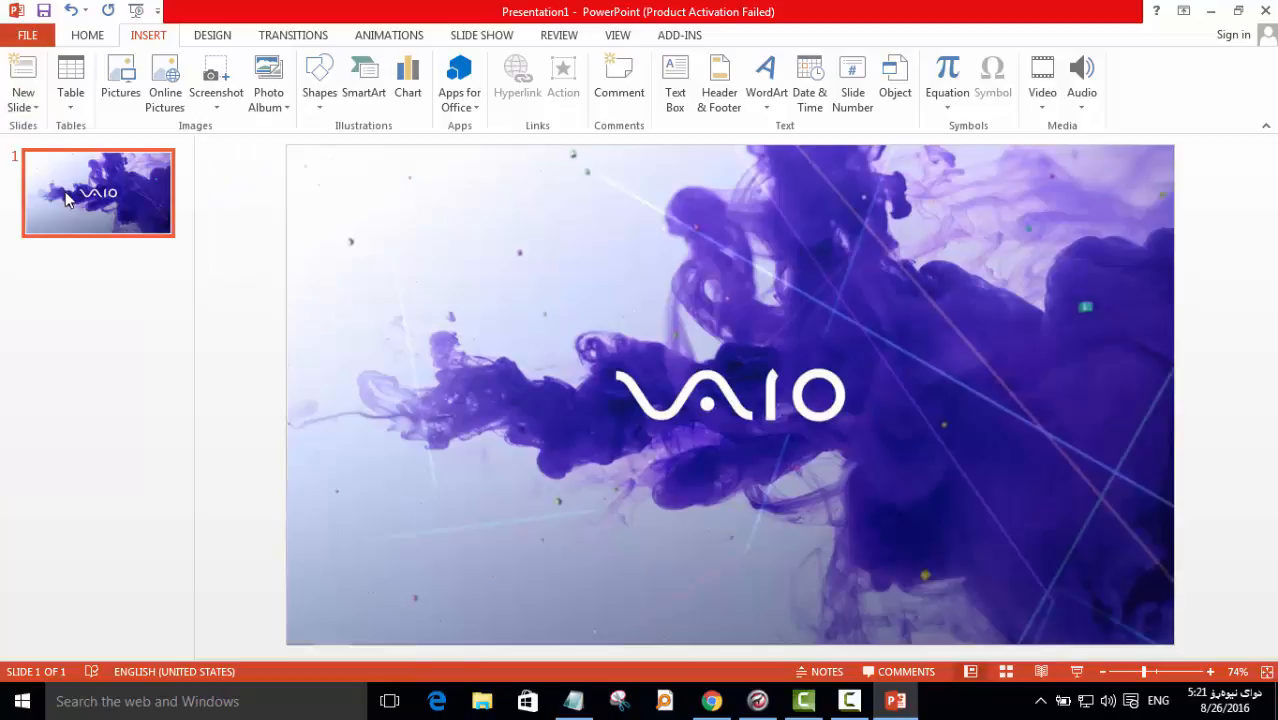
Add a second slide after slide 1 and delete its title and content placeholders
key(Return)
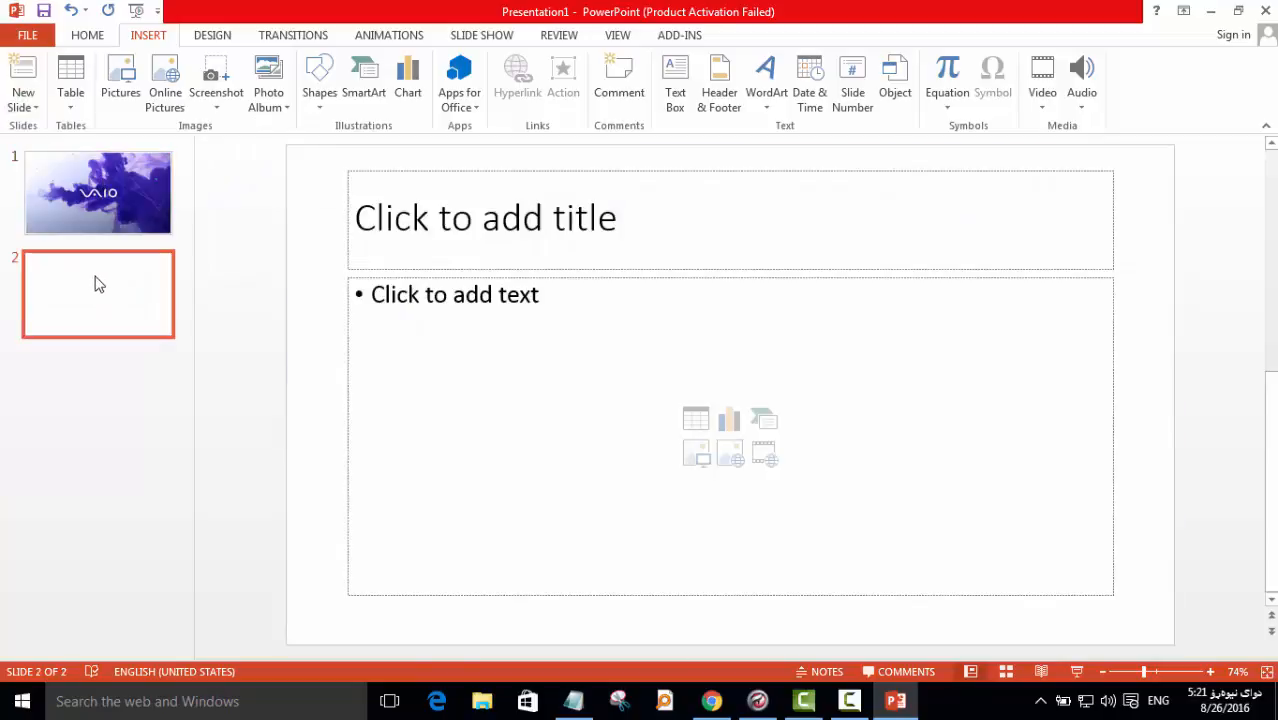
click(410, 171)
key(Delete)
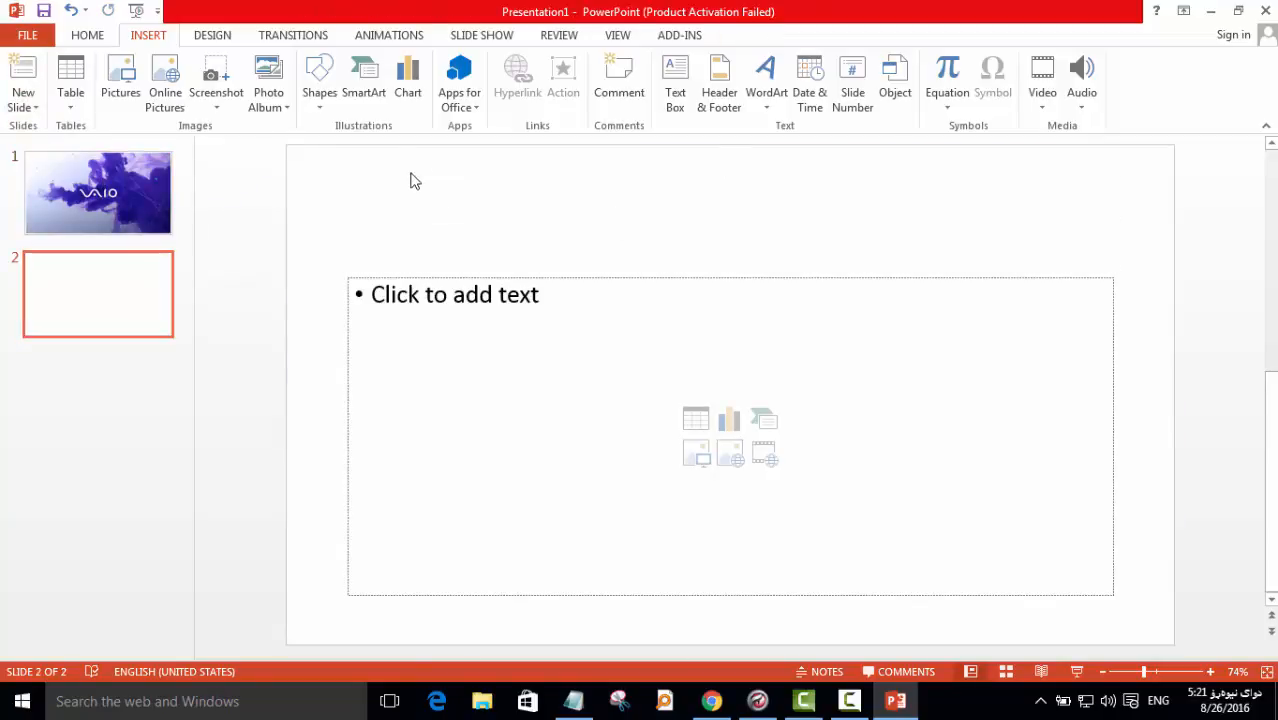
click(413, 276)
key(Delete)
Insert the picture VAIO 2 on slide 2 and enlarge it to fill the slide, about 7.5" by 13.34"
click(120, 80)
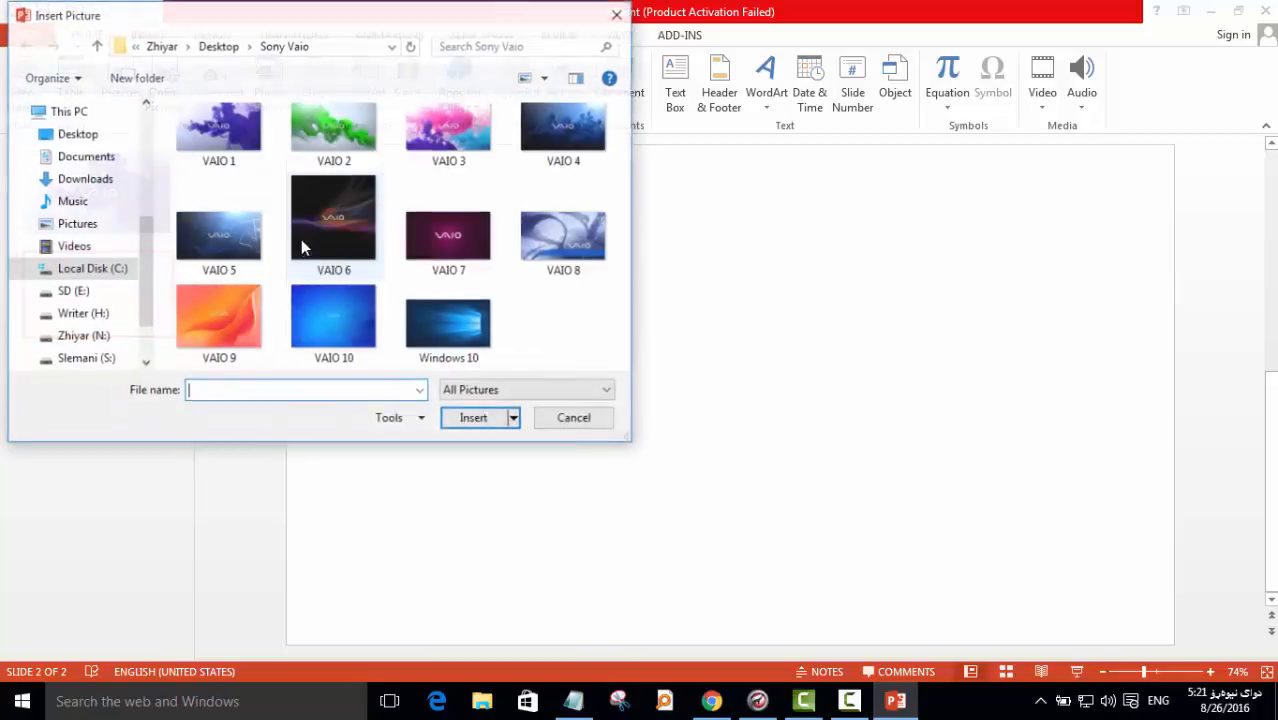
double_click(302, 114)
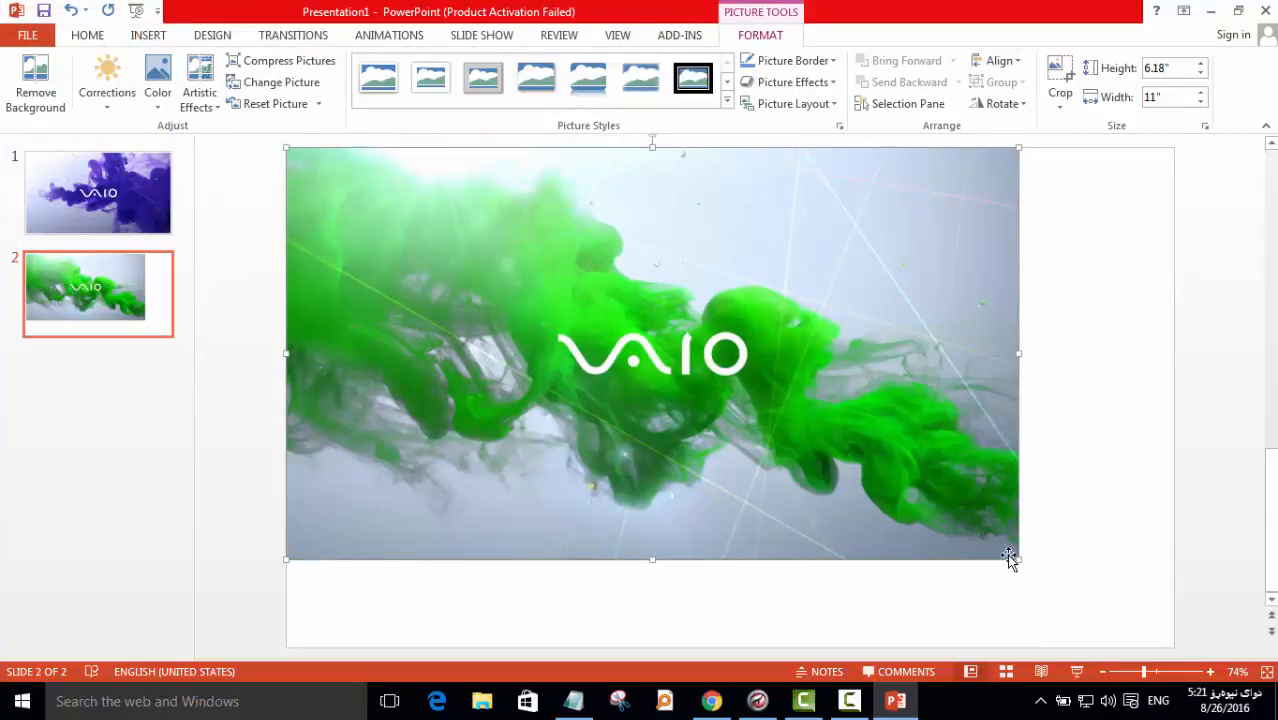
drag(1018, 560, 1140, 642)
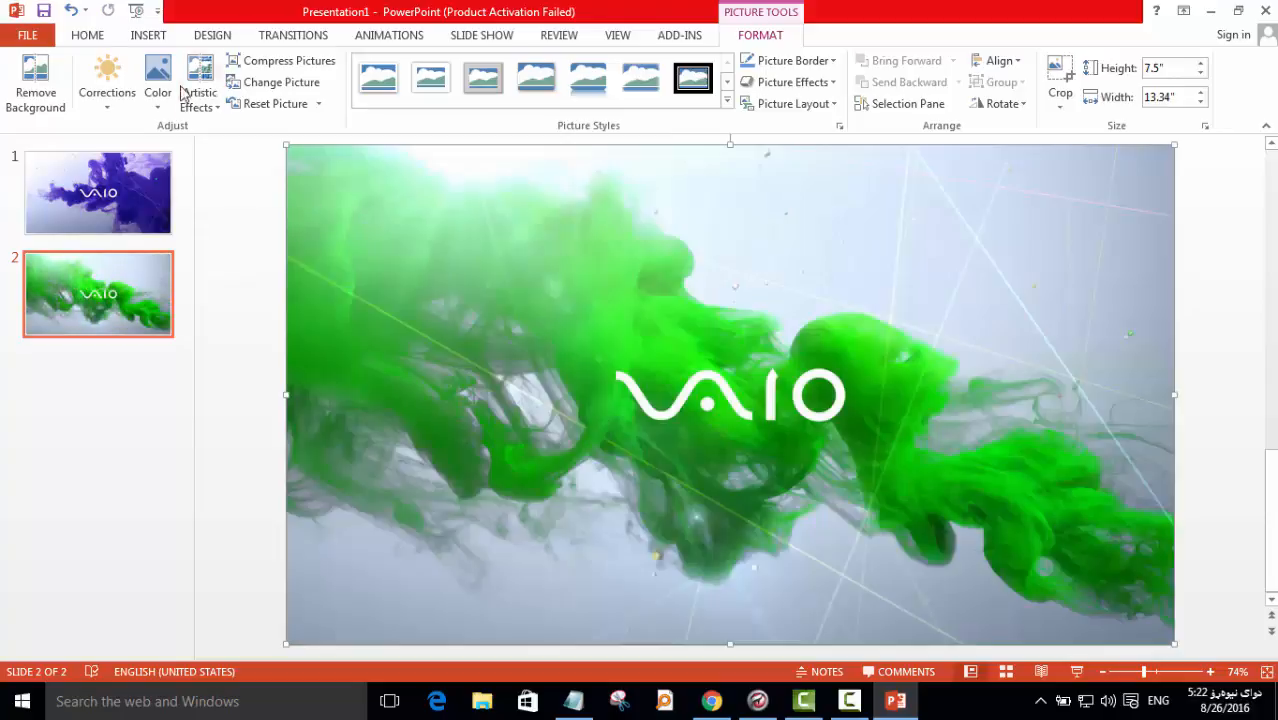
Add a third slide after slide 2 and delete its title and content placeholders
click(97, 318)
key(Return)
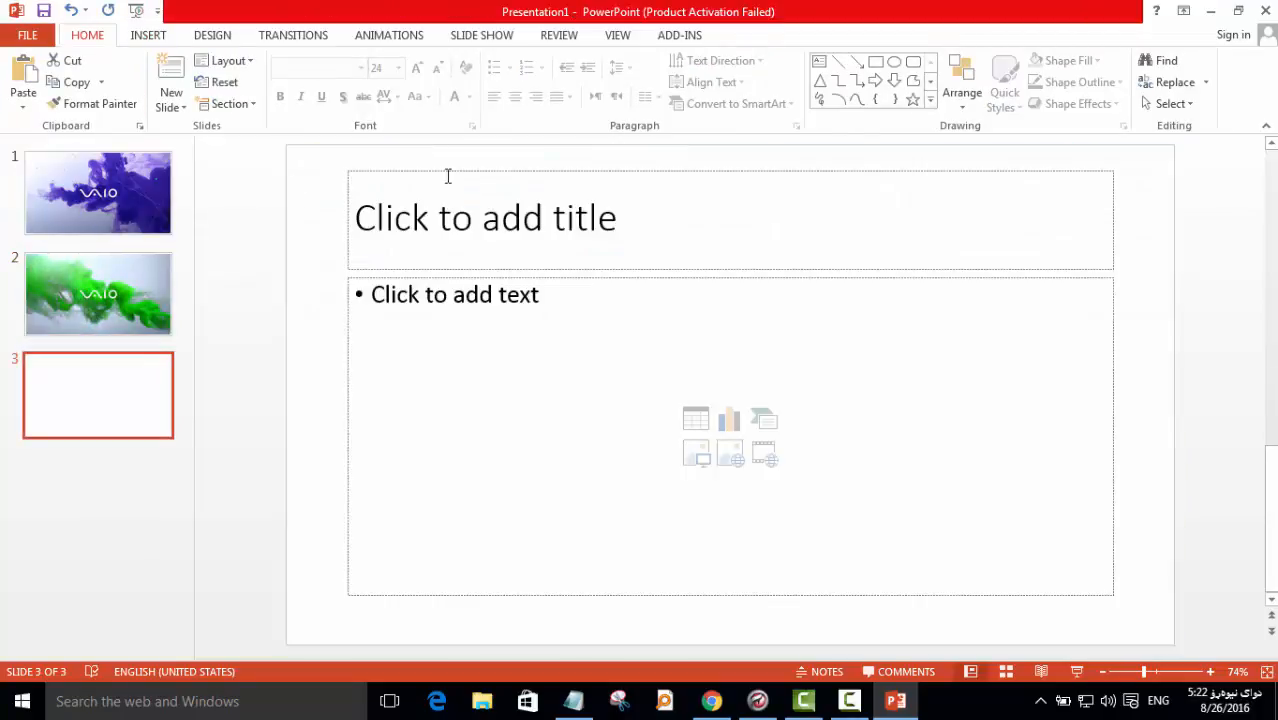
click(450, 170)
key(Delete)
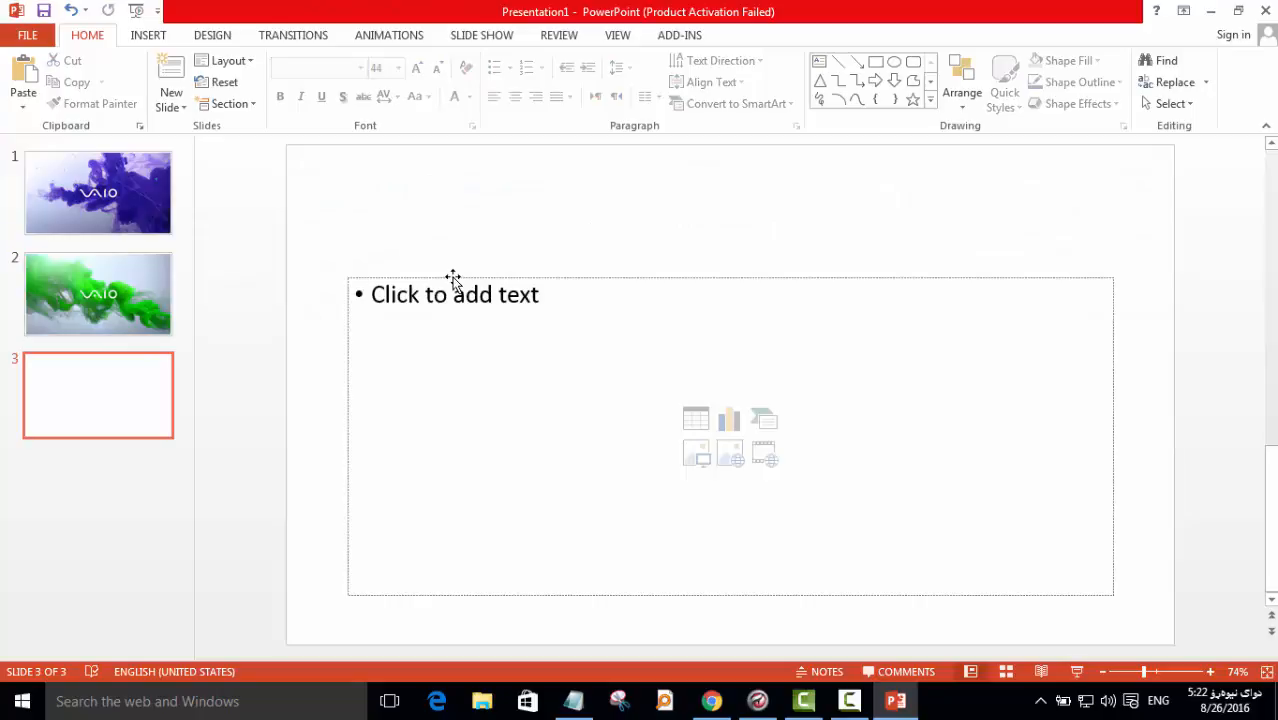
click(453, 277)
key(Delete)
Insert the picture VAIO 3 on slide 3 and enlarge it to fill the whole slide
click(148, 36)
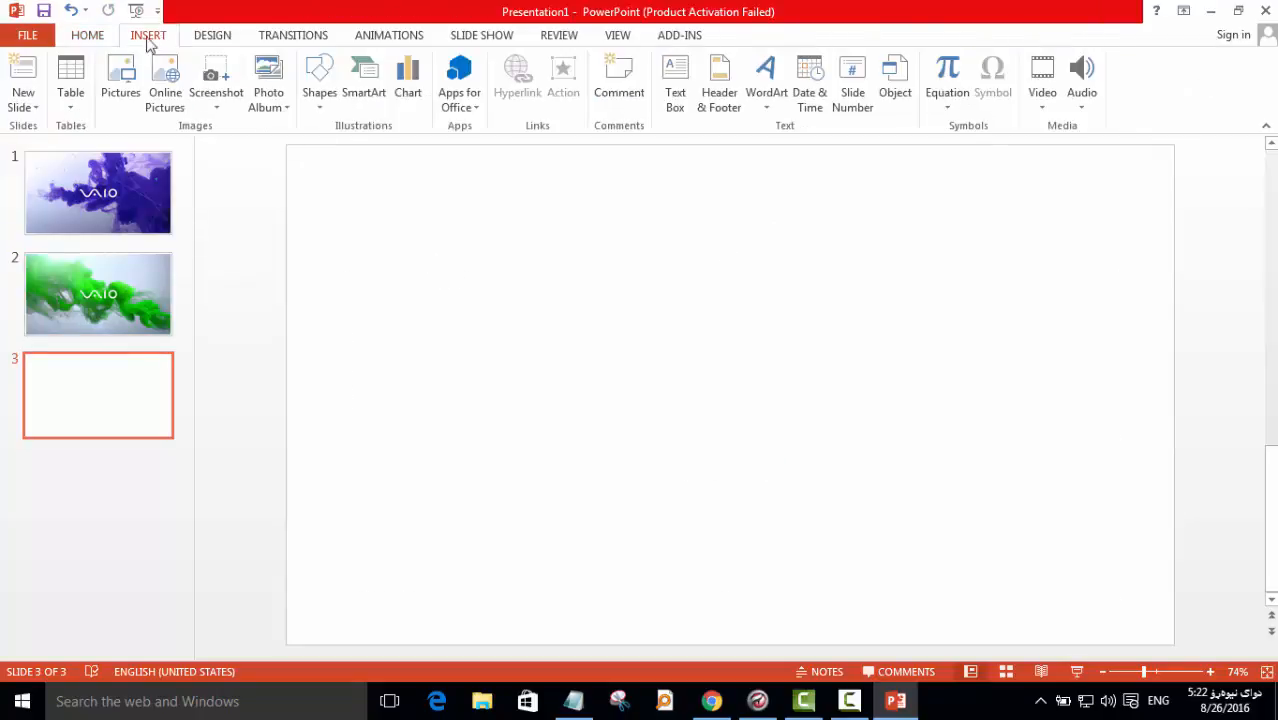
click(120, 80)
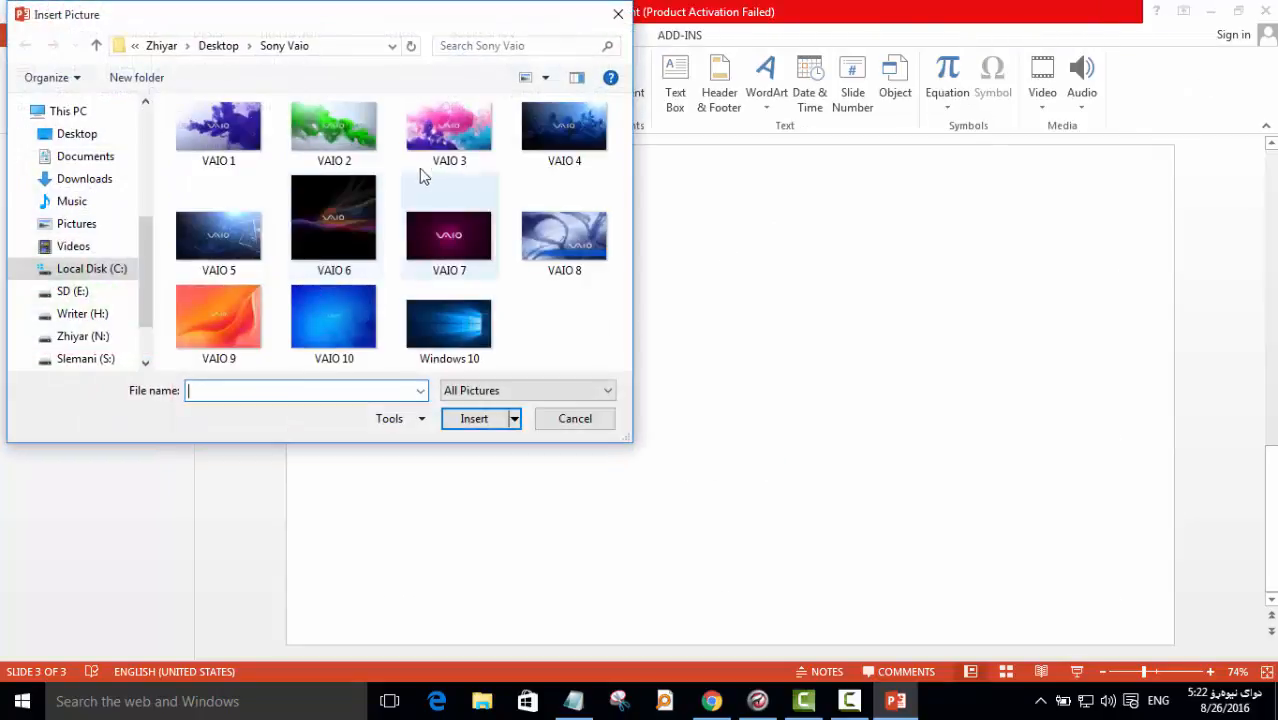
double_click(448, 140)
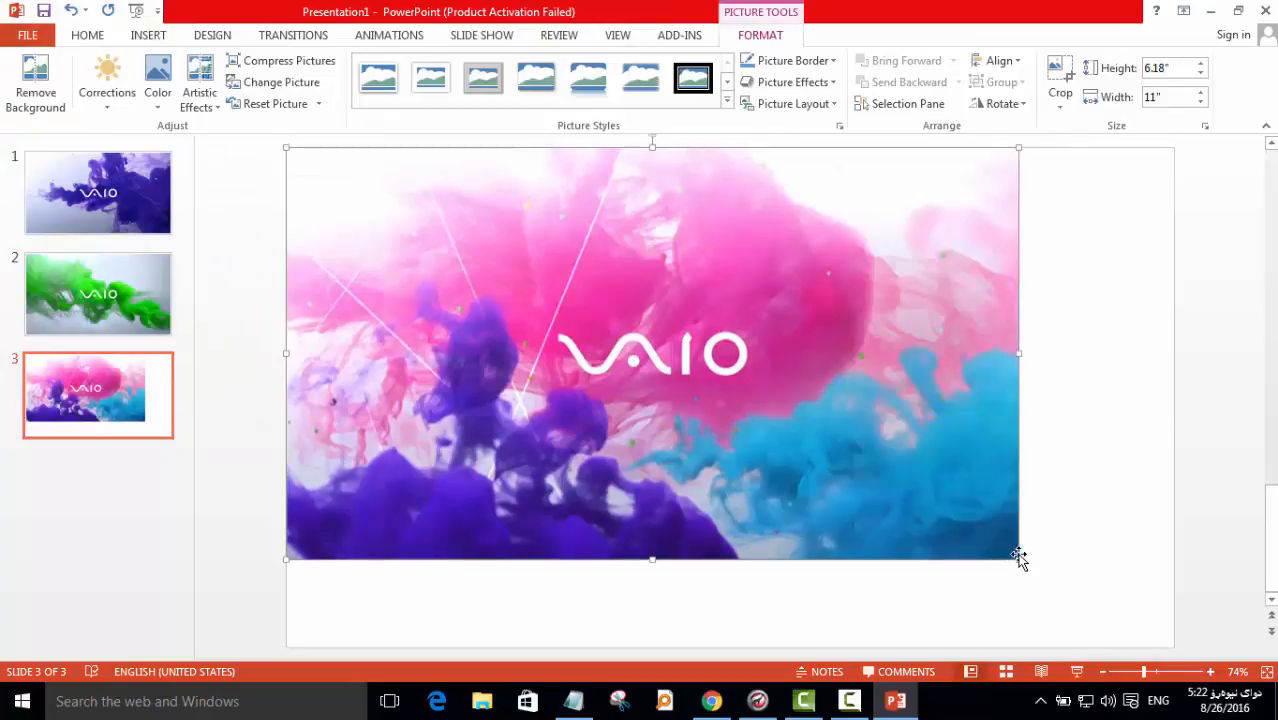
drag(1020, 563, 1175, 645)
Add a fourth slide after slide 3 and delete its title and content placeholders
click(172, 450)
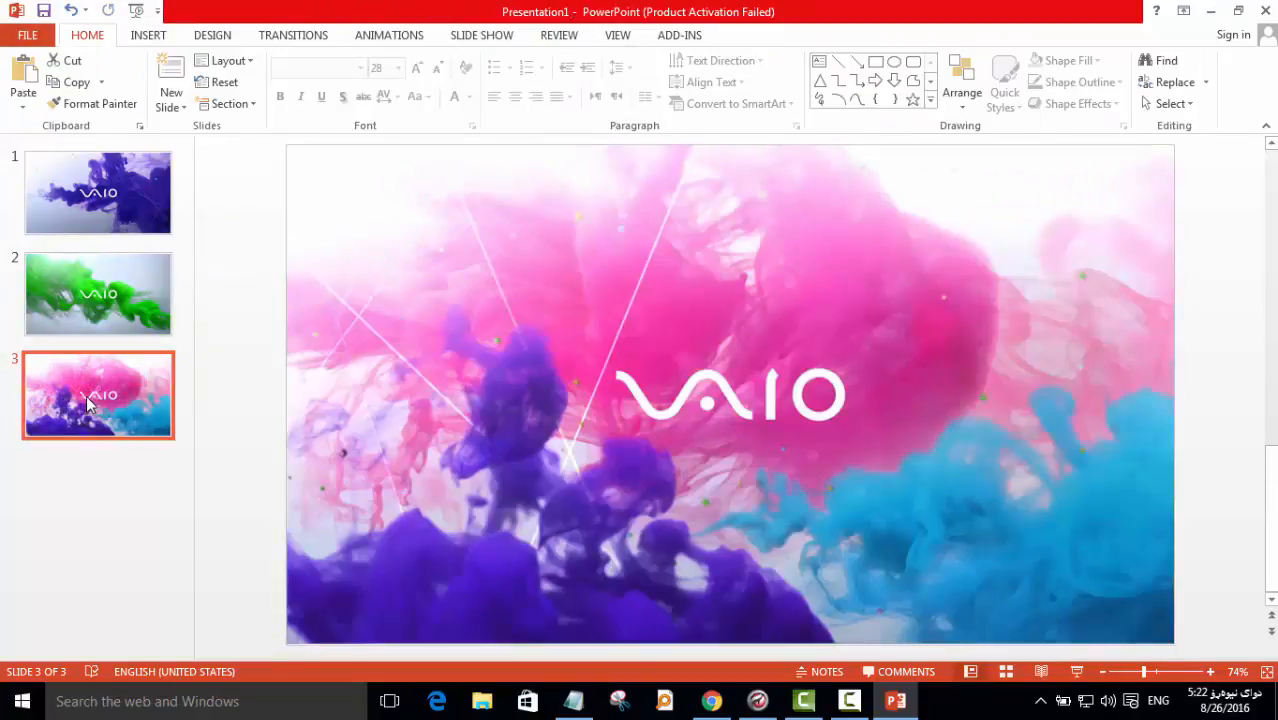
key(Return)
click(454, 174)
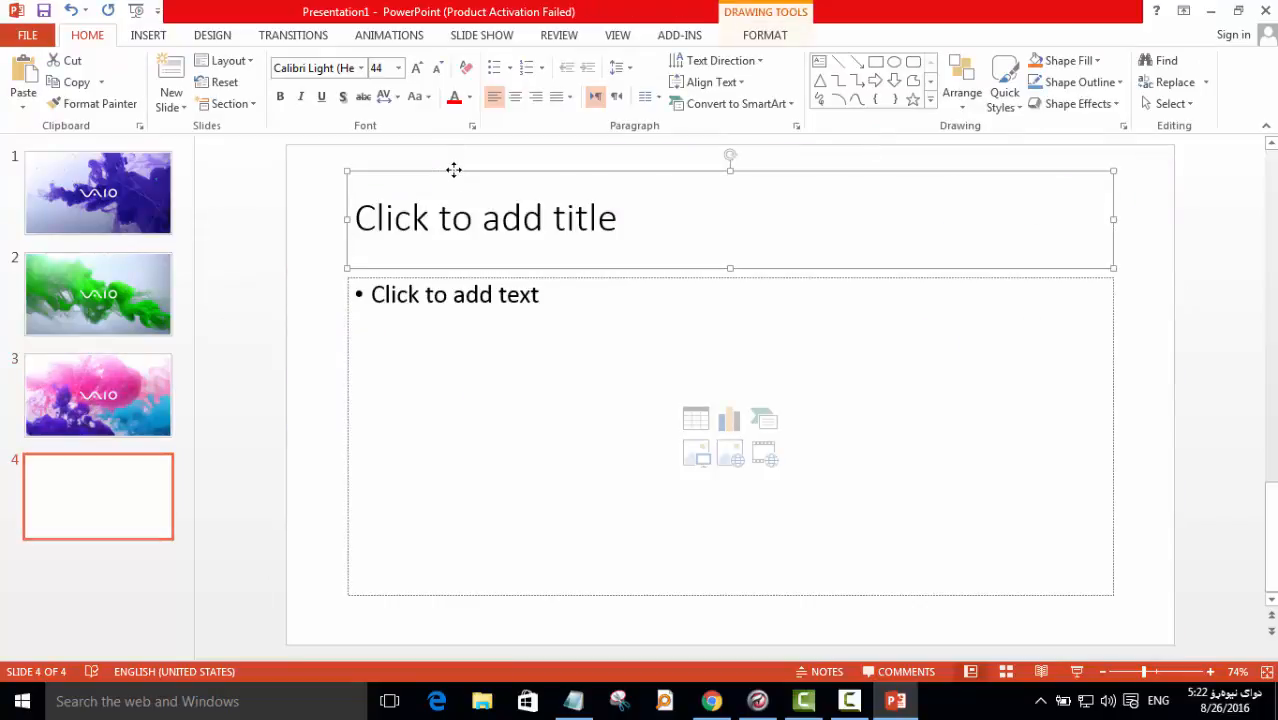
key(Delete)
click(441, 278)
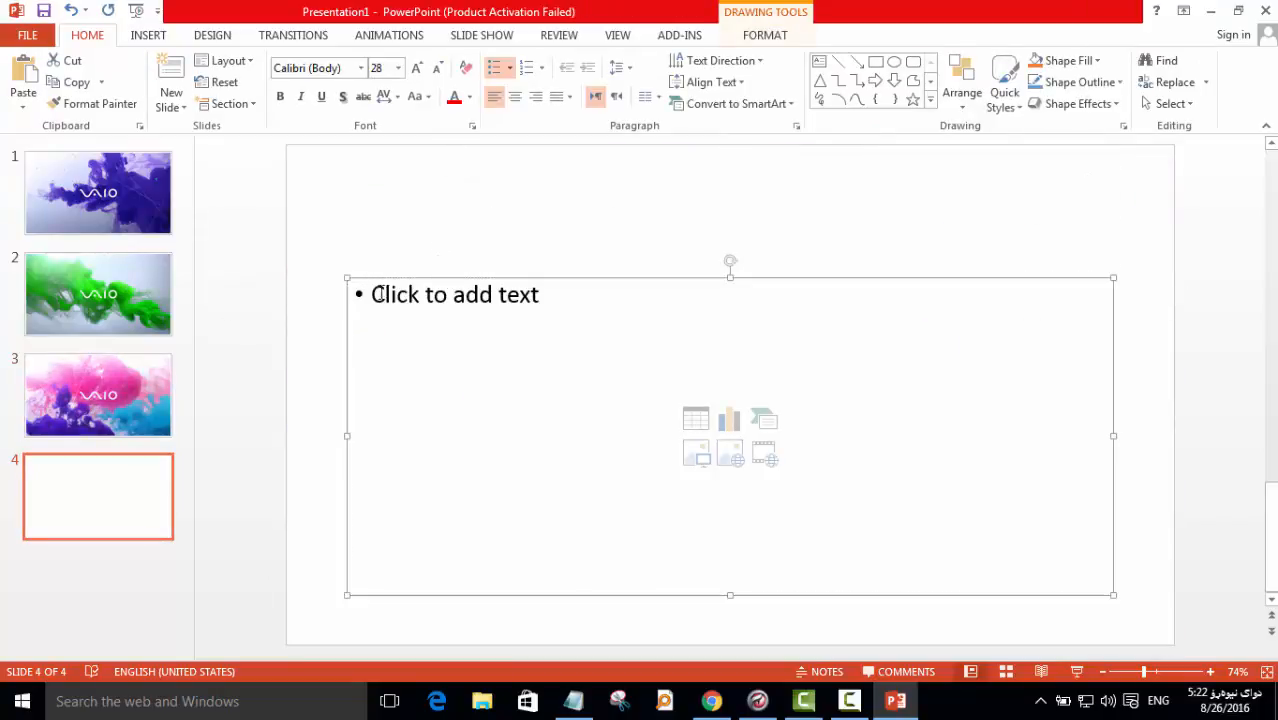
key(Delete)
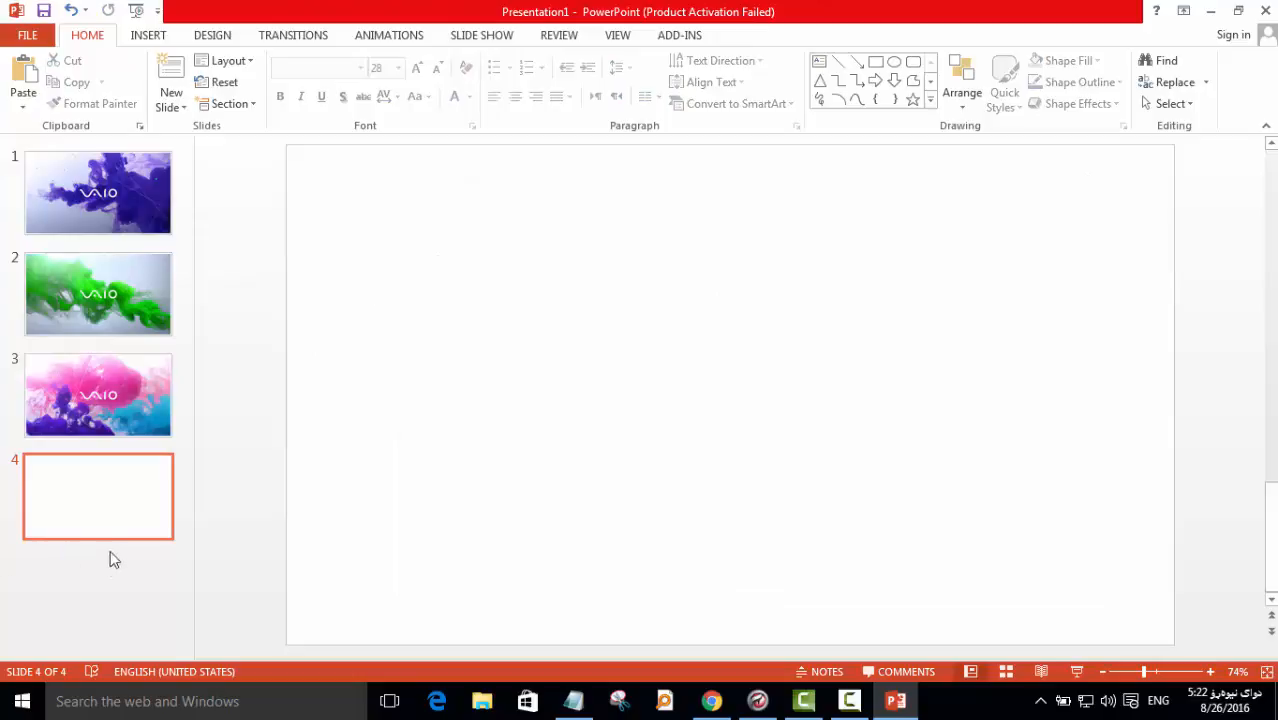
Insert the picture VAIO 4 on slide 4 and enlarge it to fill the slide, about 7.5" by 13.34"
click(144, 38)
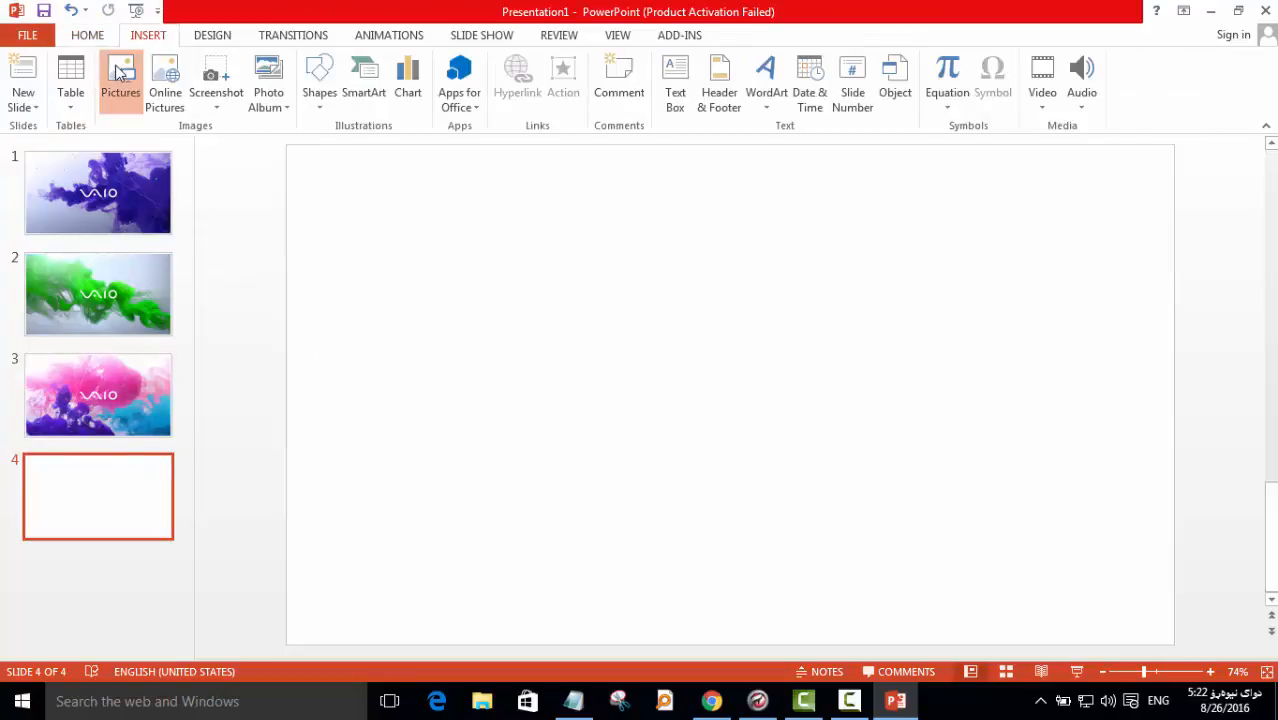
click(117, 72)
double_click(546, 130)
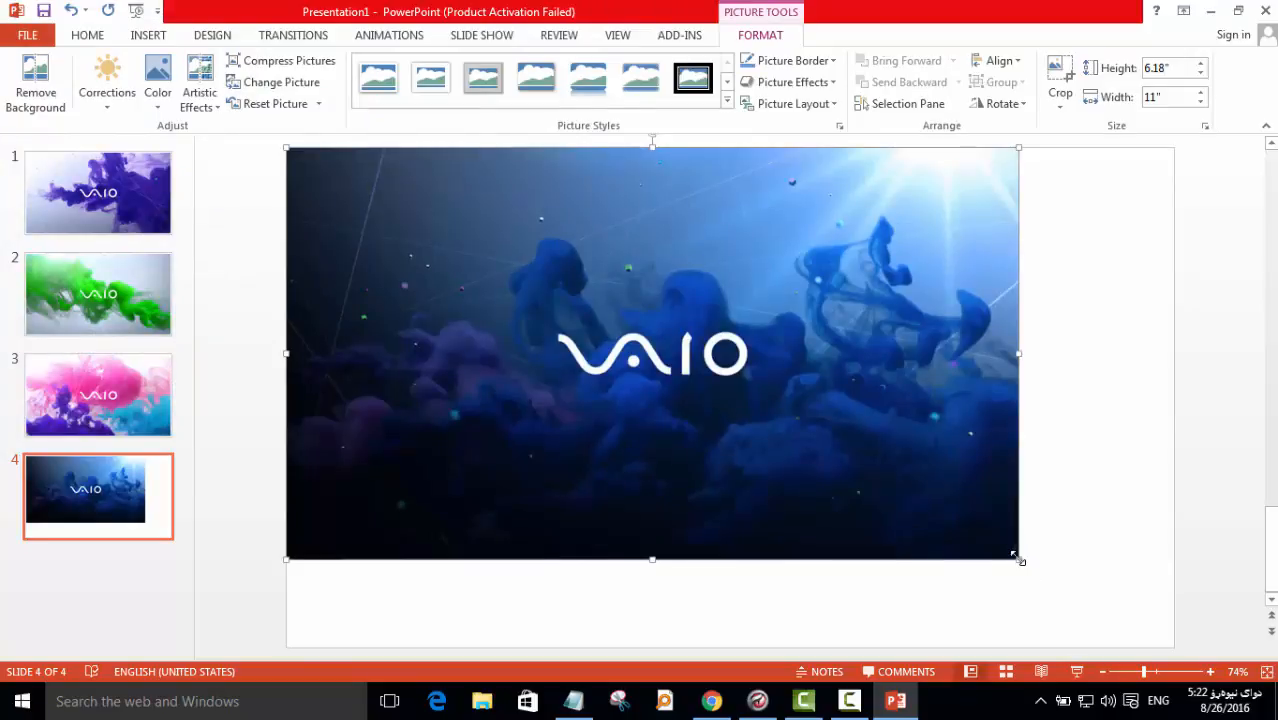
drag(1022, 558, 1172, 643)
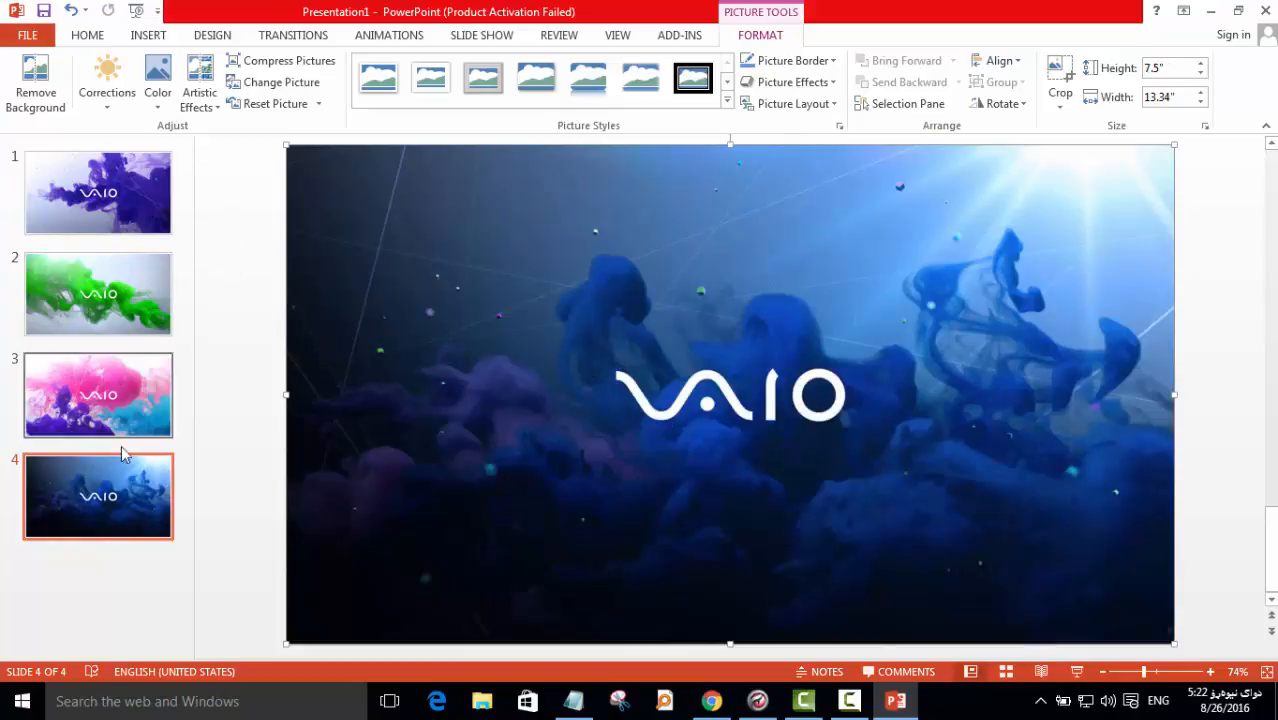
Add a fifth slide after slide 4 and delete its title and content placeholders
click(117, 512)
key(Return)
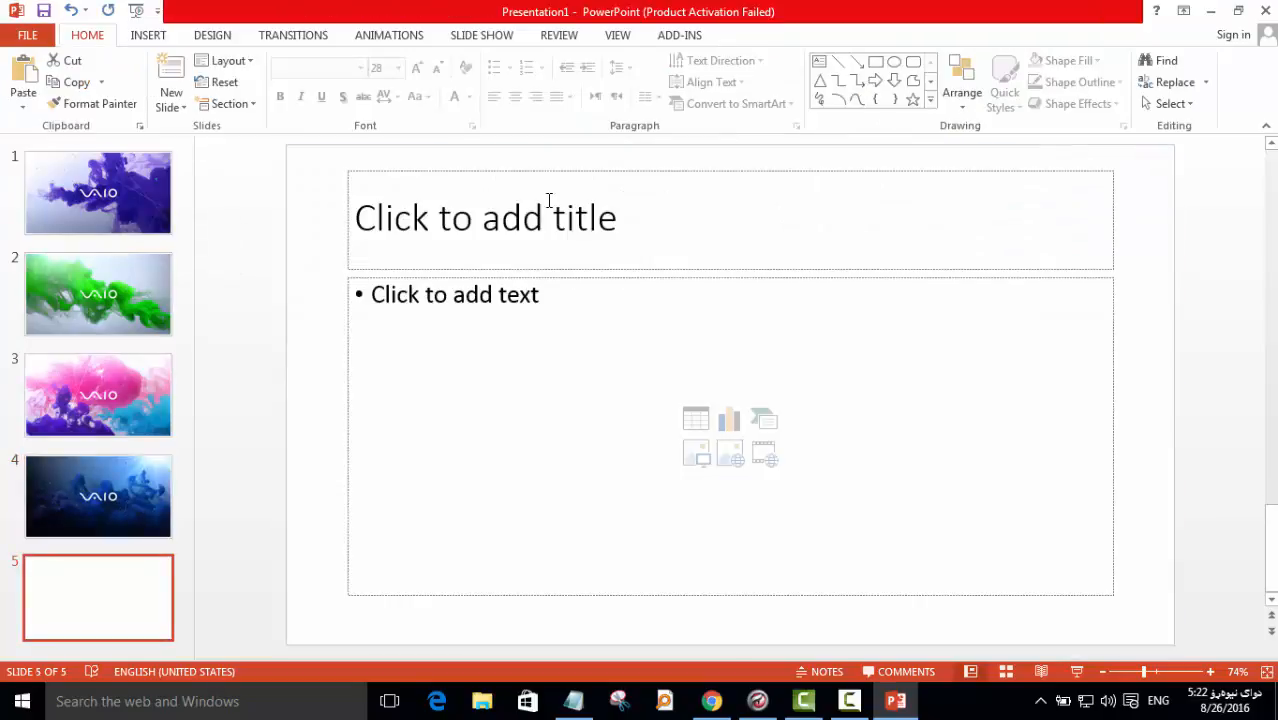
click(558, 281)
key(Escape)
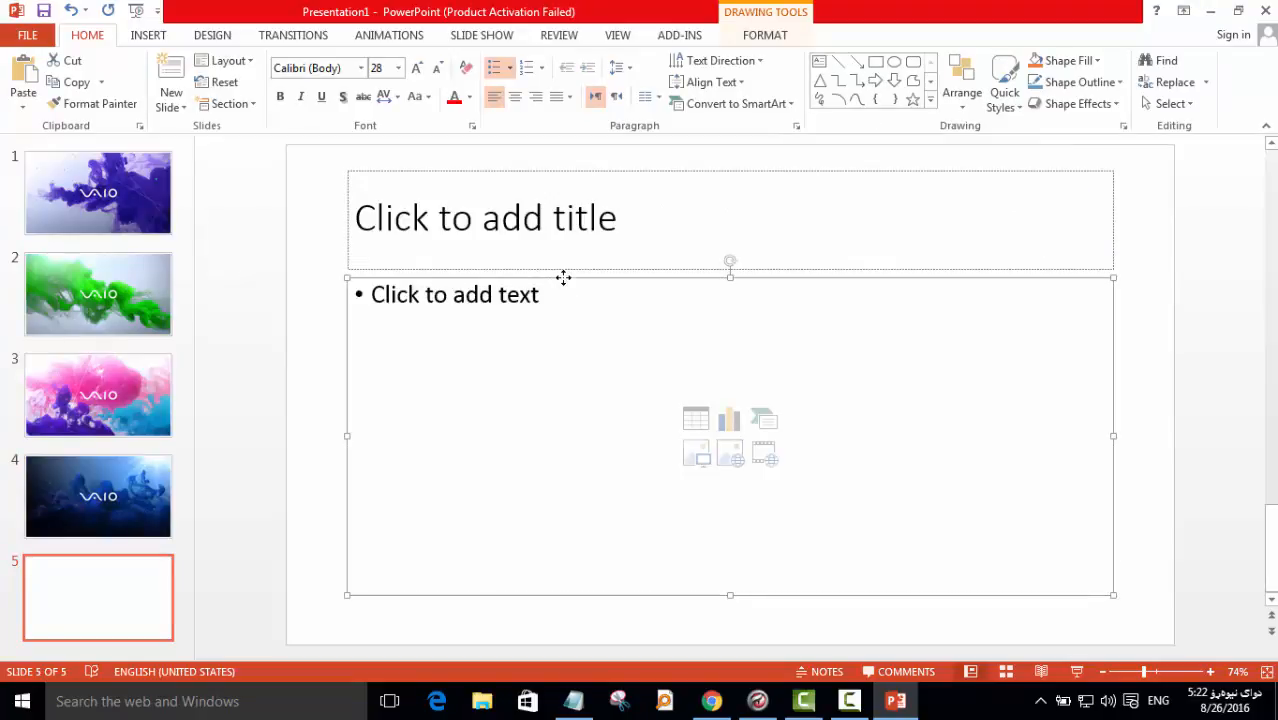
key(Delete)
click(533, 163)
key(Delete)
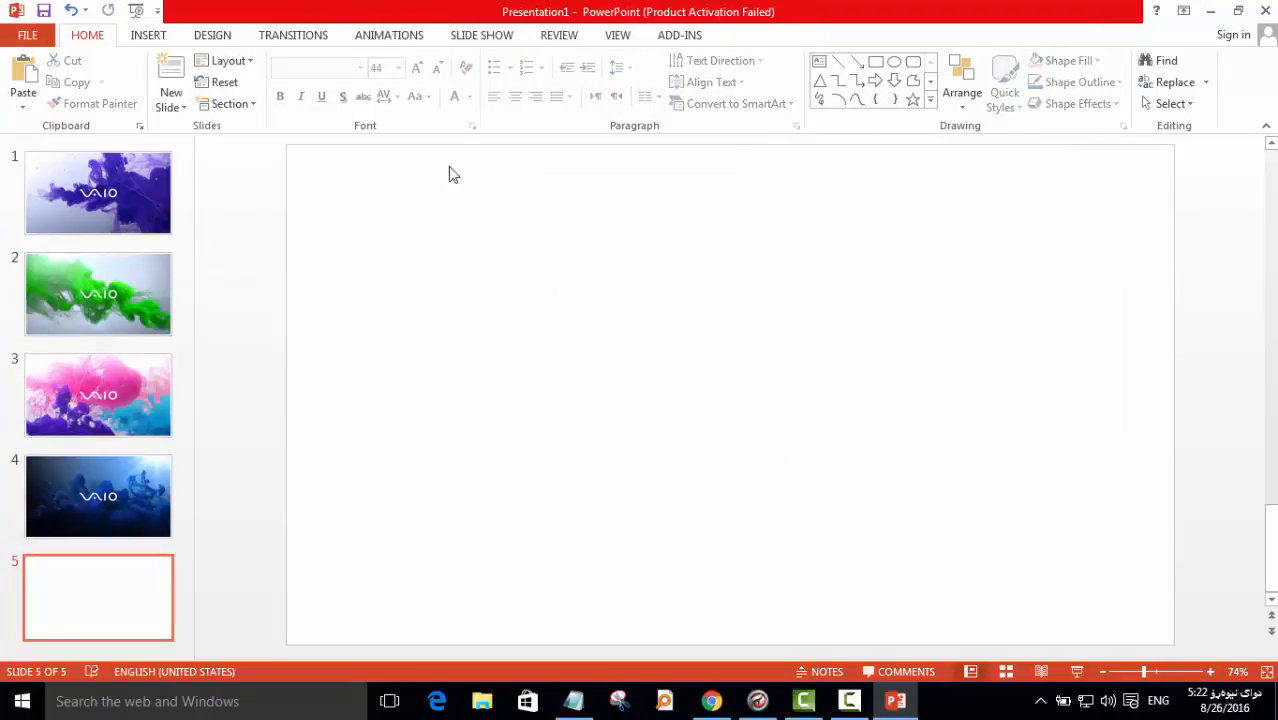
Insert the picture VAIO 5 on slide 5 and enlarge it to fill the whole slide
click(165, 36)
click(120, 85)
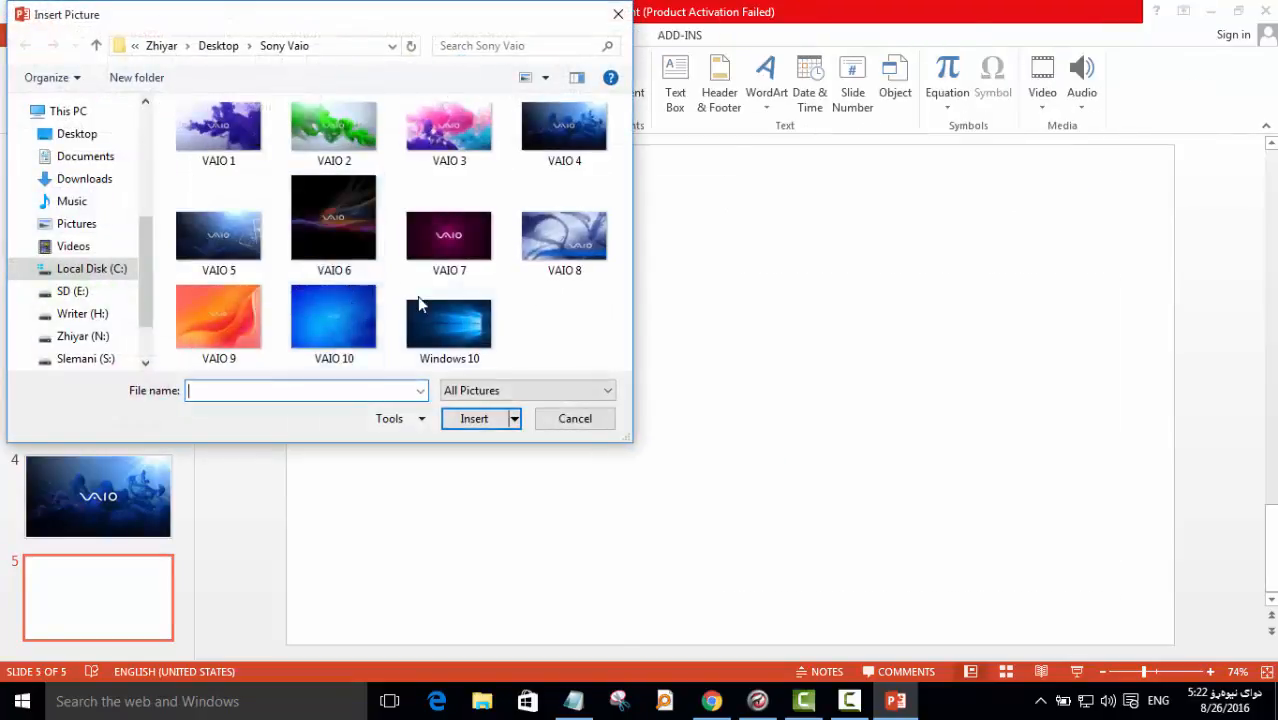
double_click(232, 240)
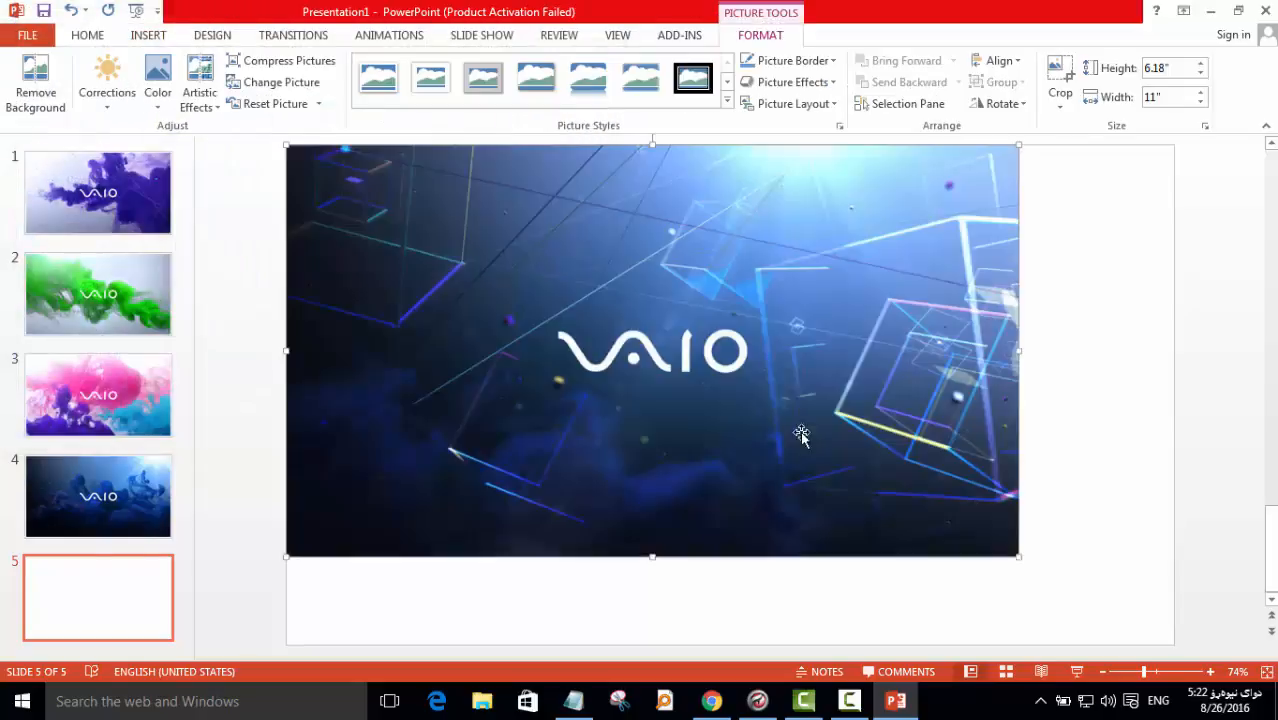
drag(1019, 560, 1174, 643)
Add a sixth slide after slide 5 and delete its title and content placeholders
click(86, 630)
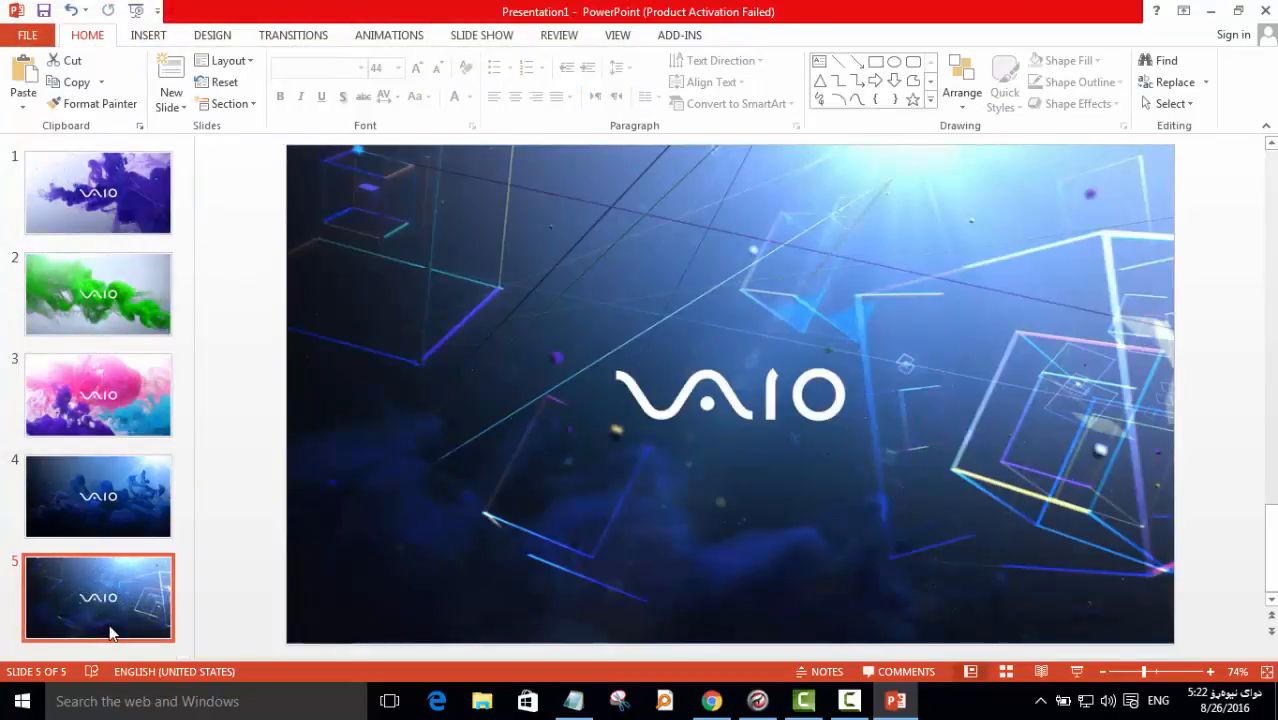
click(168, 97)
click(156, 37)
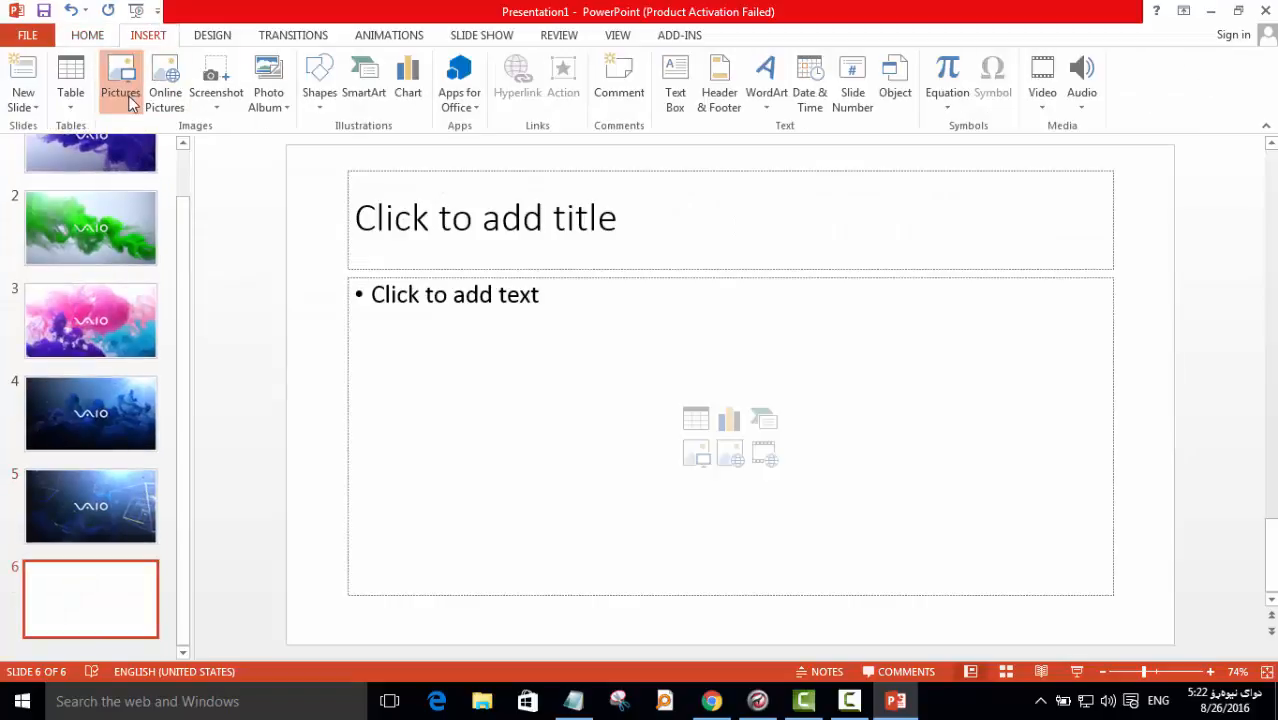
click(119, 80)
click(603, 424)
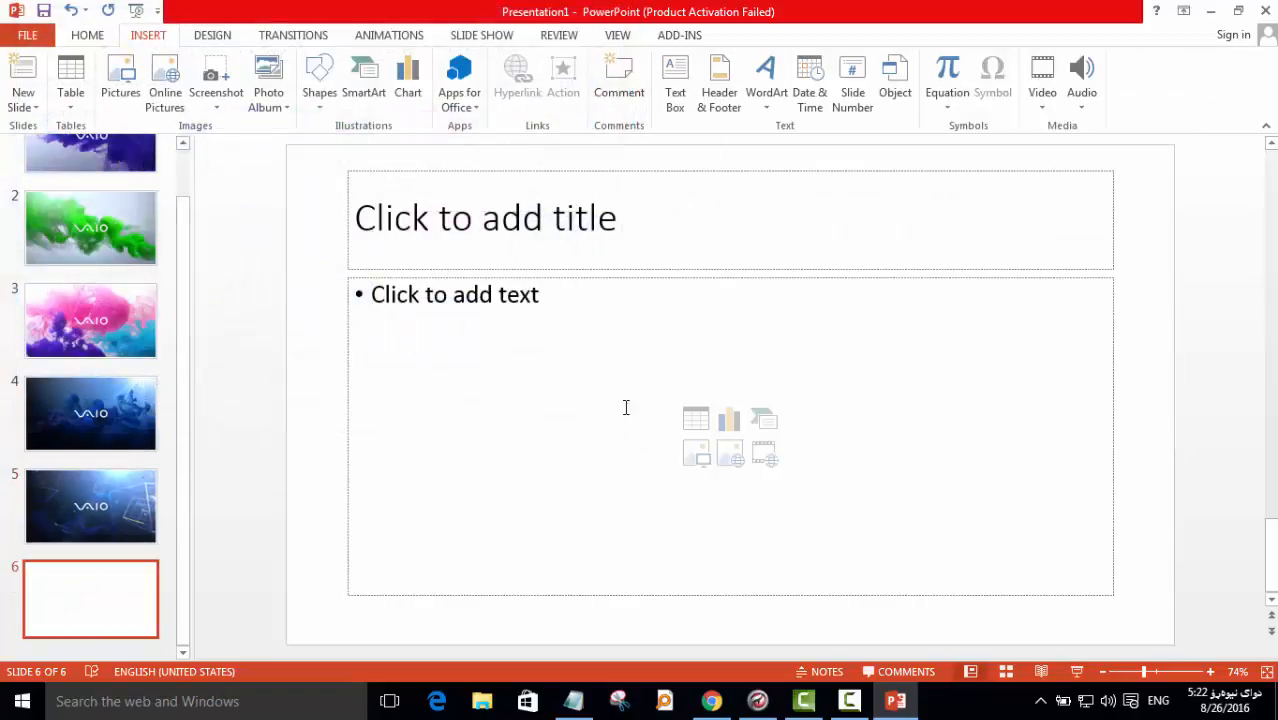
click(624, 173)
key(Delete)
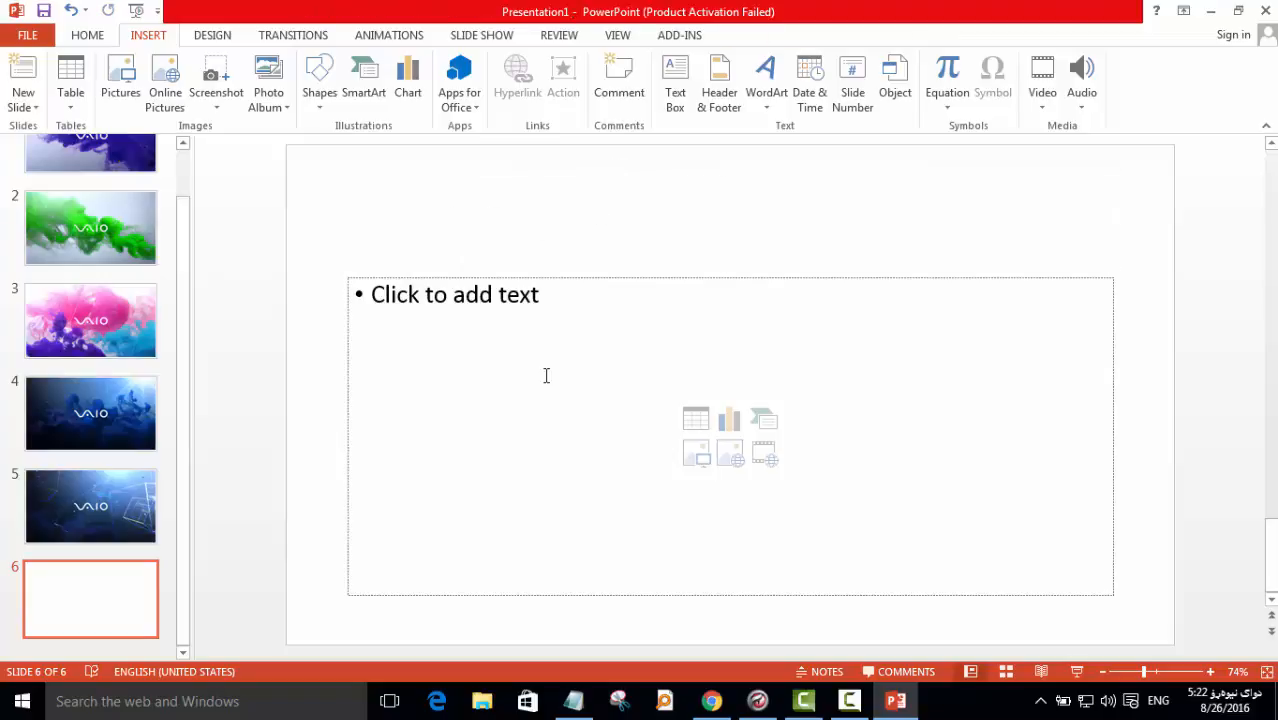
click(551, 278)
key(Delete)
Insert the picture VAIO 6 on slide 6, aligned to the slide's left edge, and stretch it to about 13.33" wide
click(120, 80)
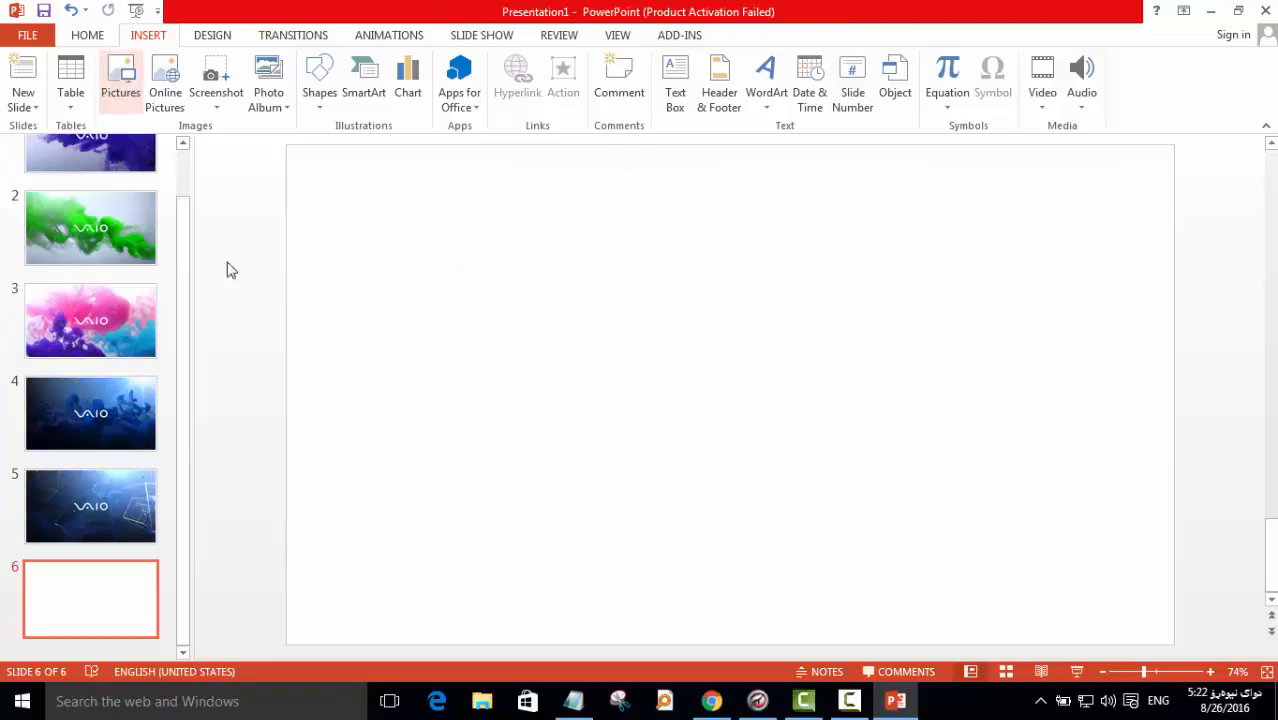
double_click(335, 220)
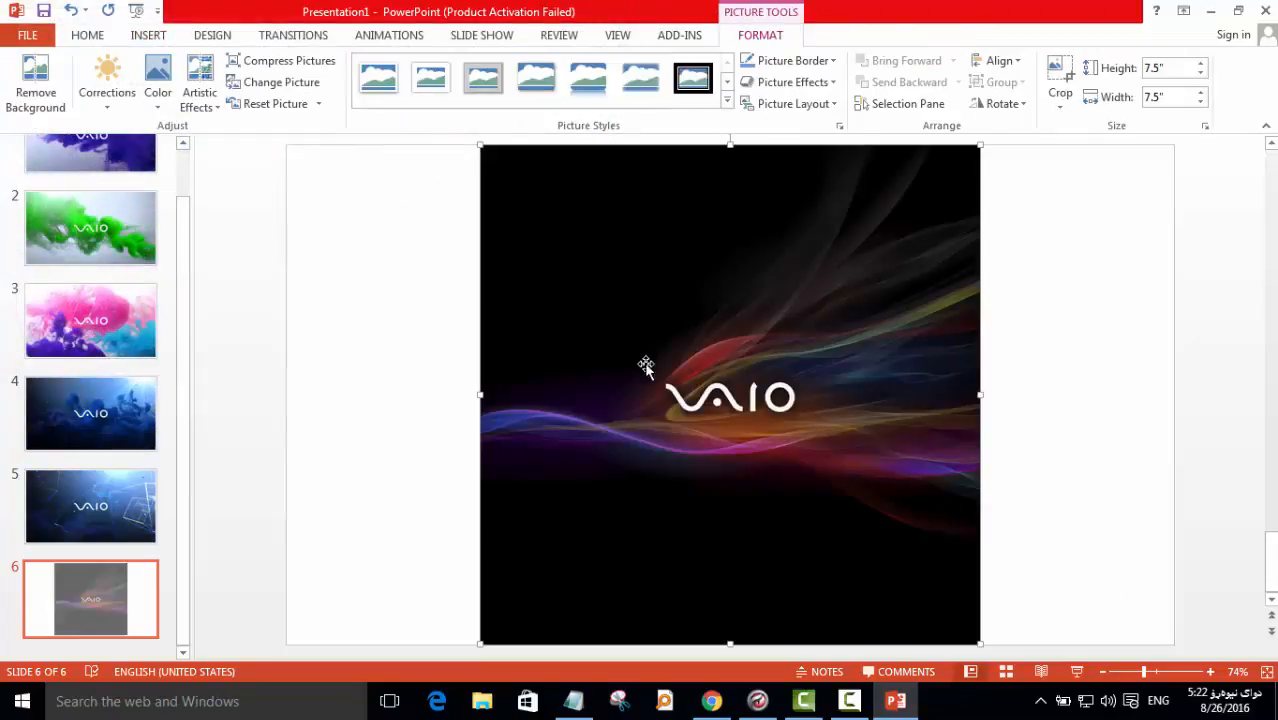
drag(495, 366, 435, 363)
mouse_move(696, 391)
mouse_down()
mouse_move(730, 396)
mouse_move(704, 386)
mouse_up()
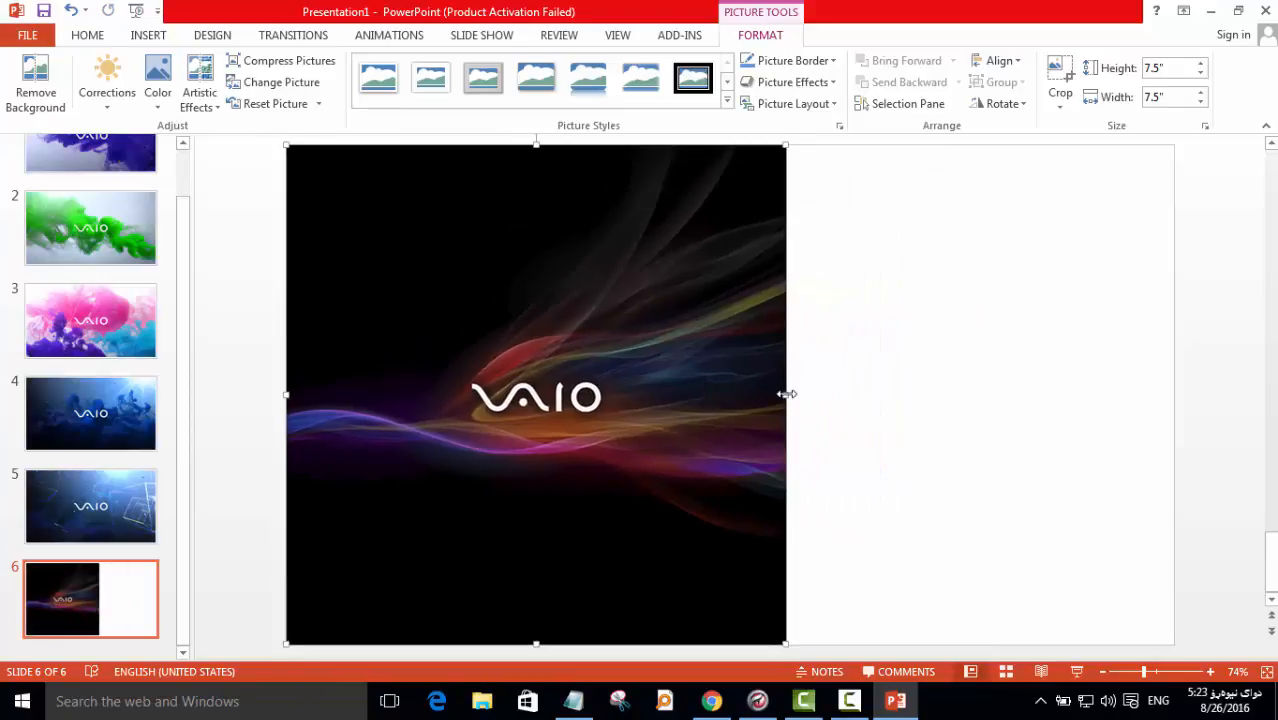
drag(787, 394, 1172, 416)
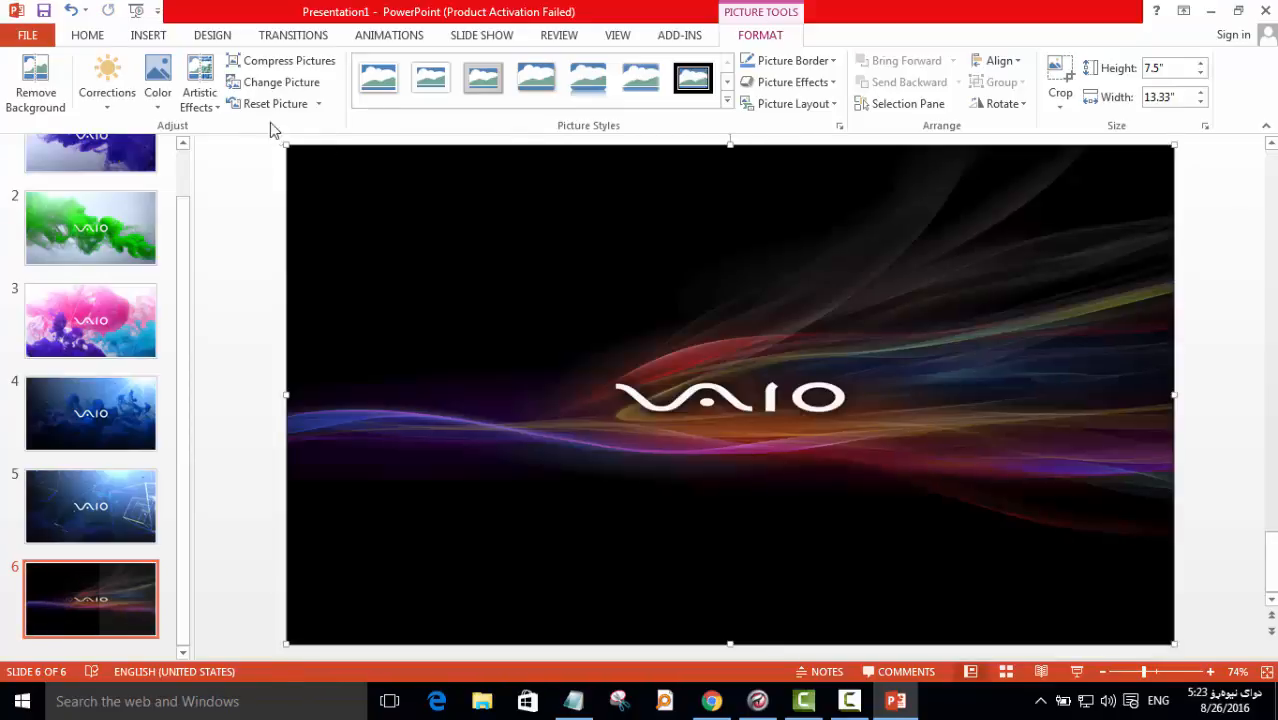
click(148, 35)
click(110, 597)
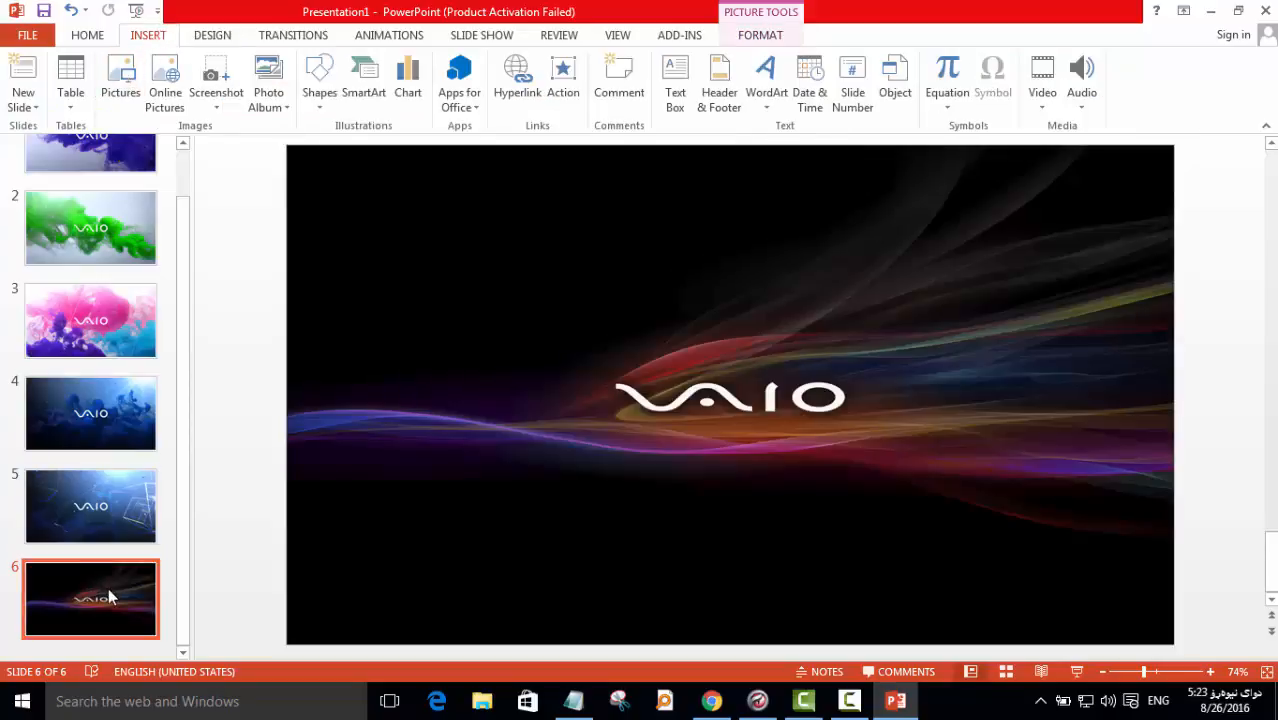
Stretch the VAIO 6 picture vertically so that it extends beyond the upper and lower edges of slide 6
click(744, 639)
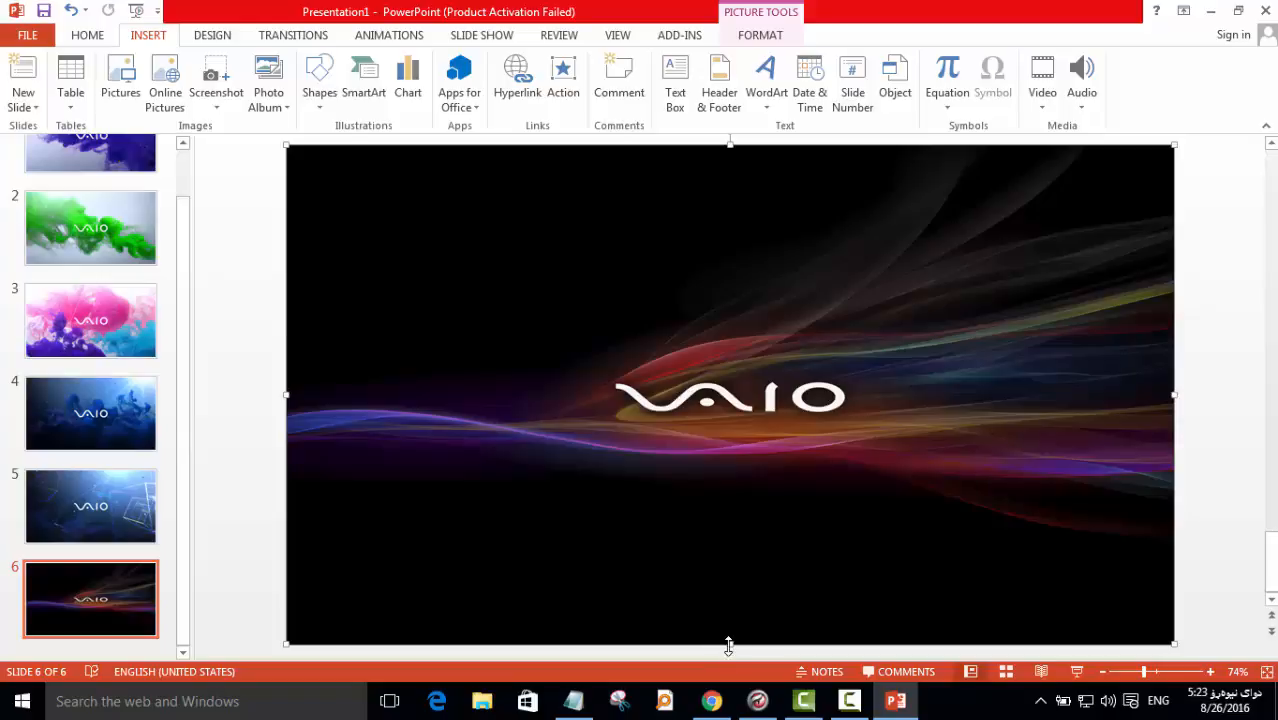
drag(728, 645, 730, 654)
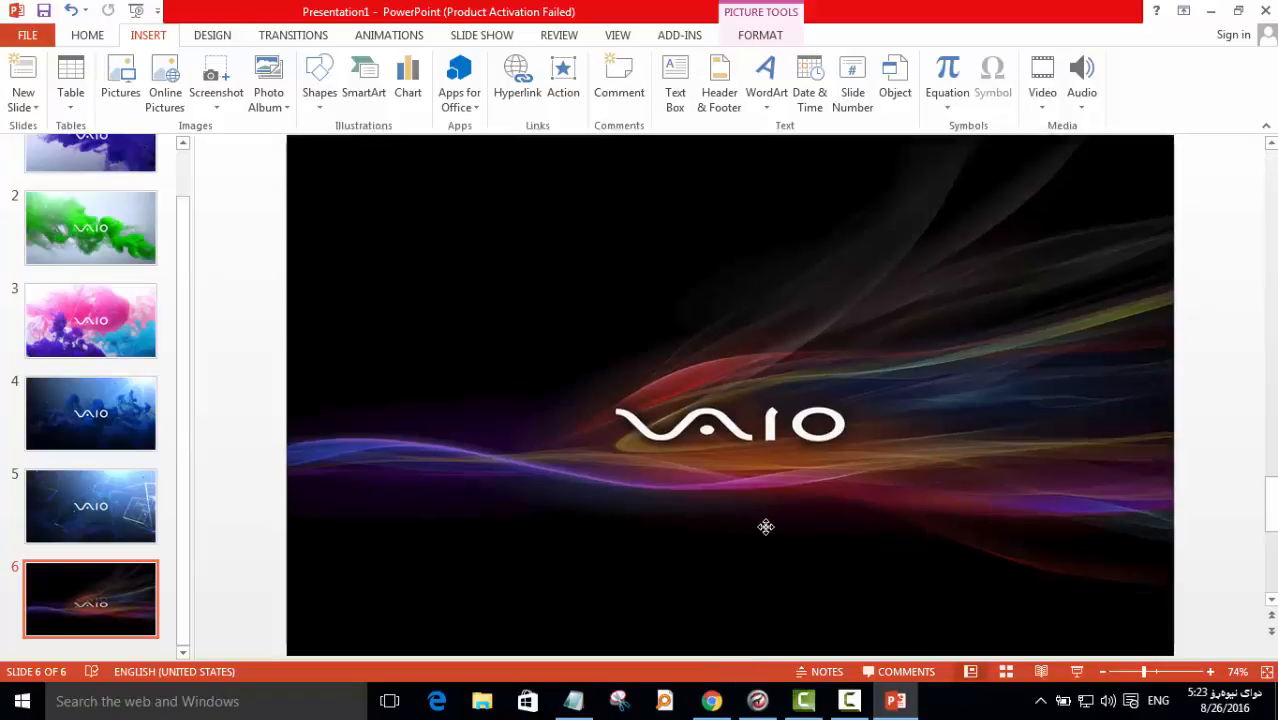
scroll(765, 480, down, 2)
drag(728, 596, 738, 670)
scroll(745, 500, down, 1)
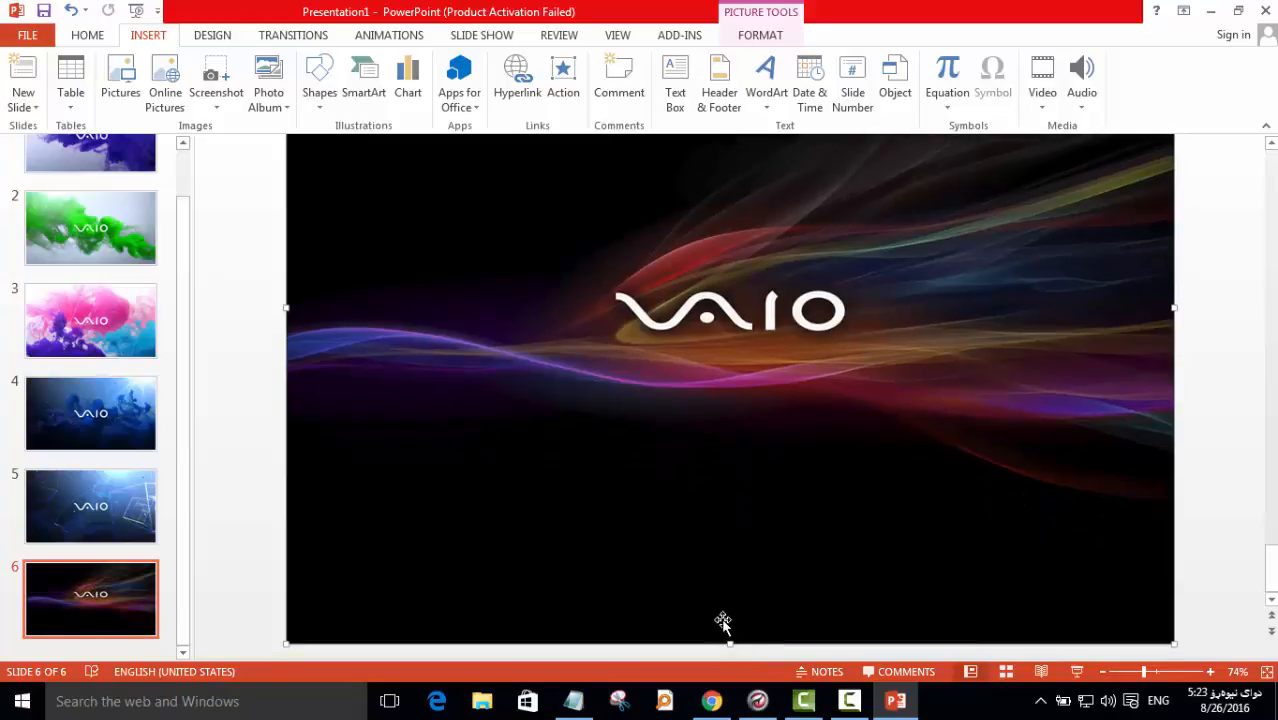
scroll(723, 622, down, 4)
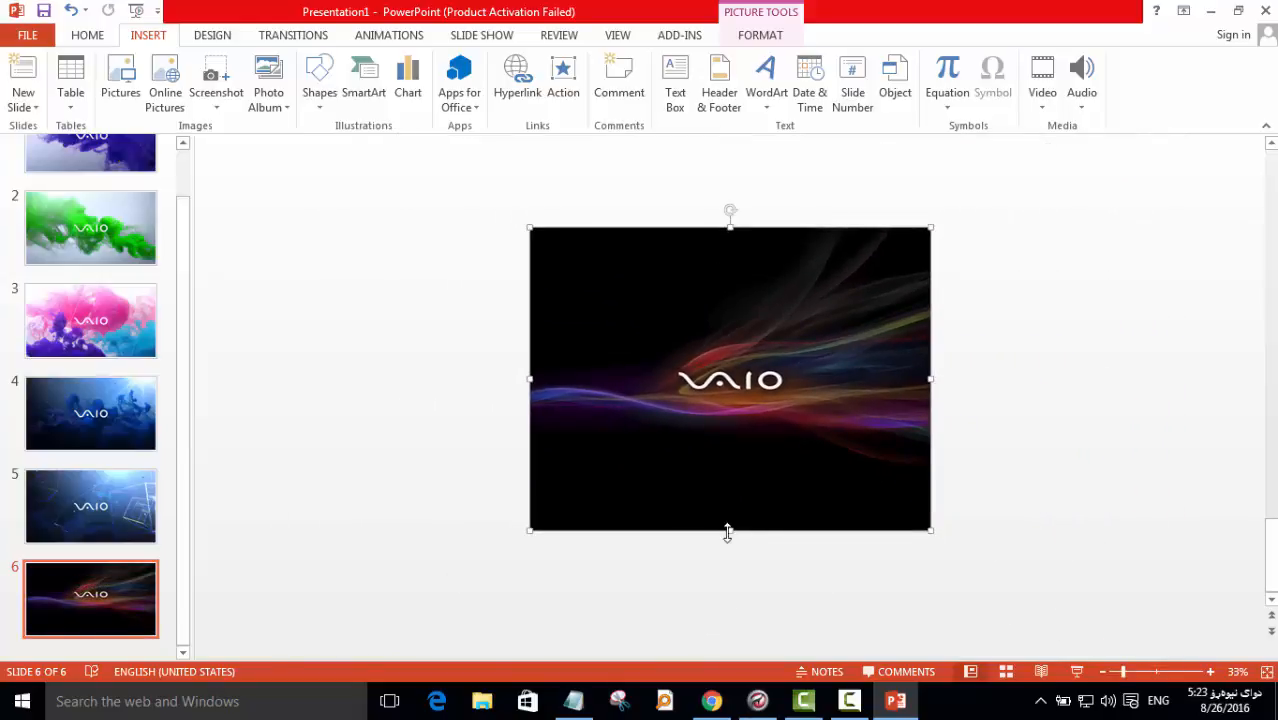
drag(728, 533, 748, 679)
drag(729, 512, 727, 472)
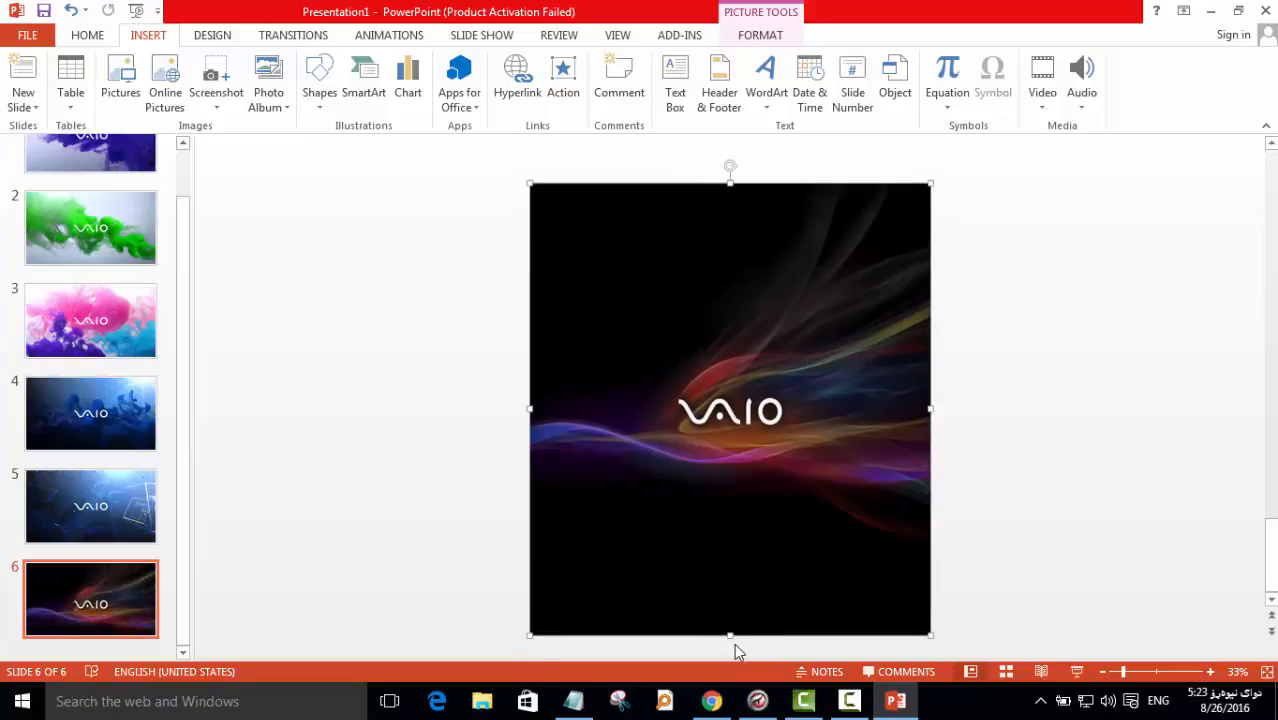
mouse_move(729, 636)
mouse_down()
mouse_move(730, 622)
mouse_move(739, 651)
mouse_move(736, 628)
mouse_up()
scroll(695, 405, up, 4)
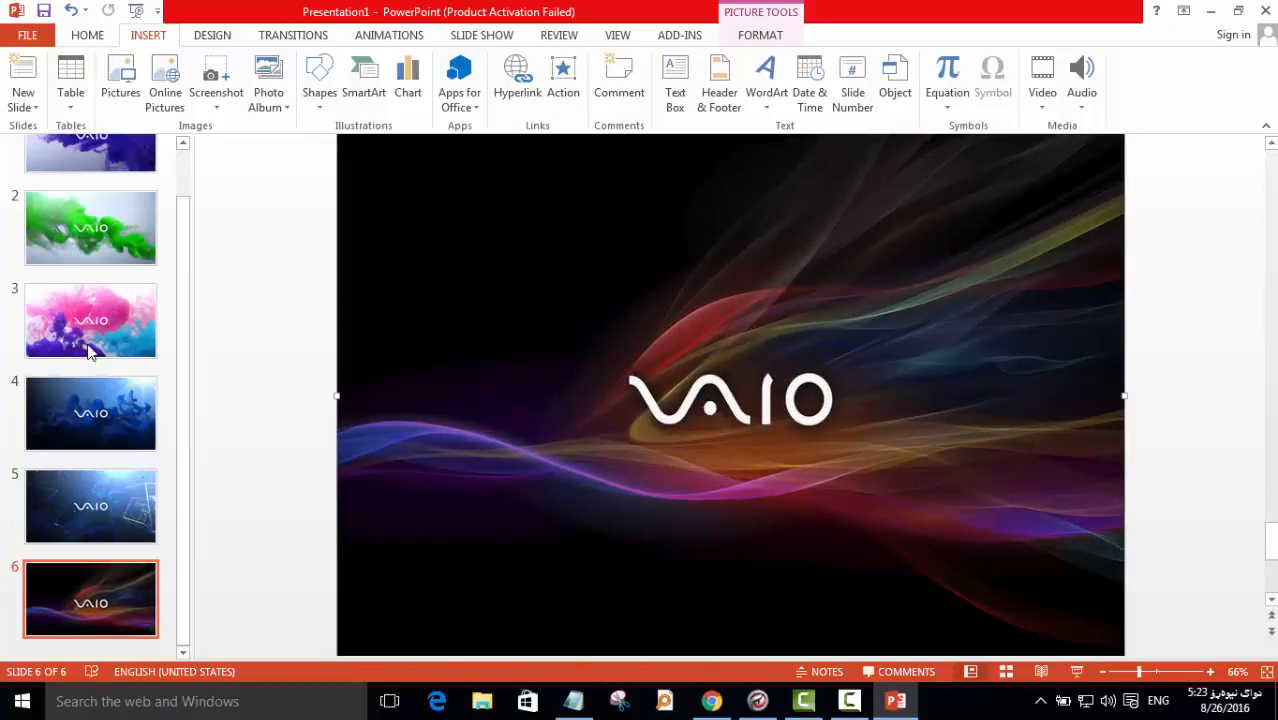
Add a seventh slide after slide 6 and fill it with the picture VAIO 7, sized about 7.5" by 13.33"
click(143, 583)
key(Return)
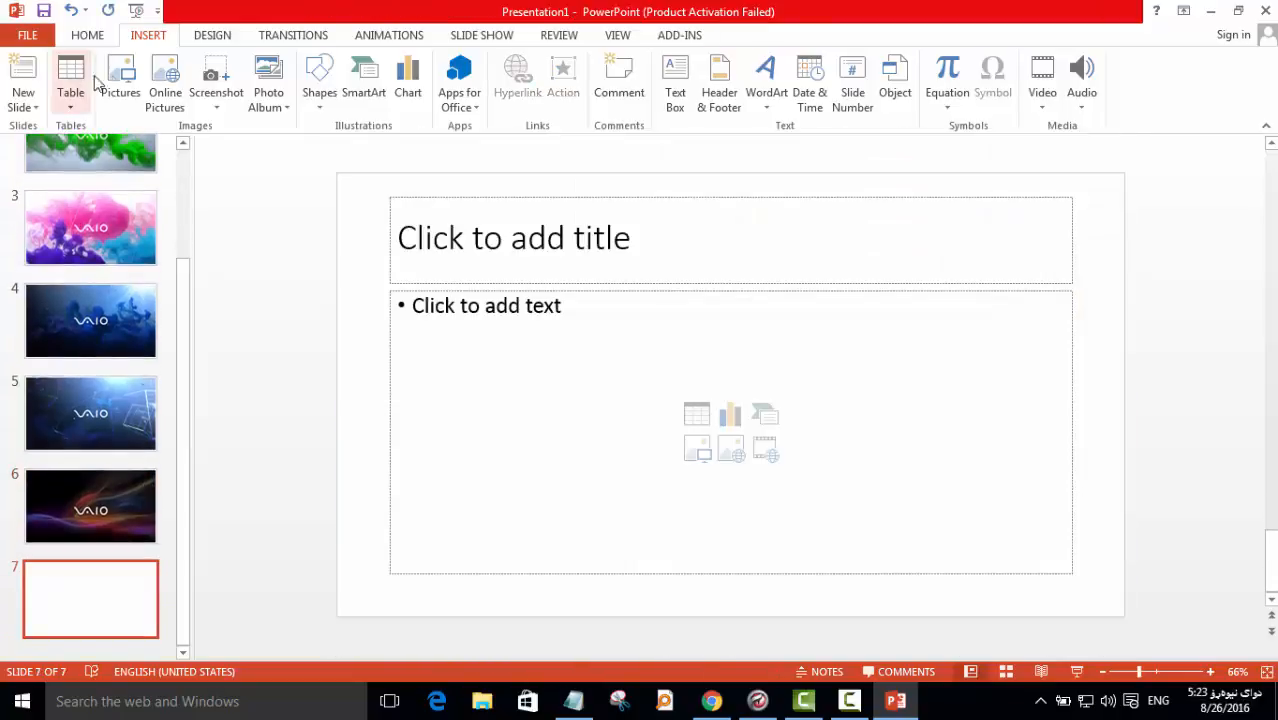
click(119, 76)
double_click(443, 240)
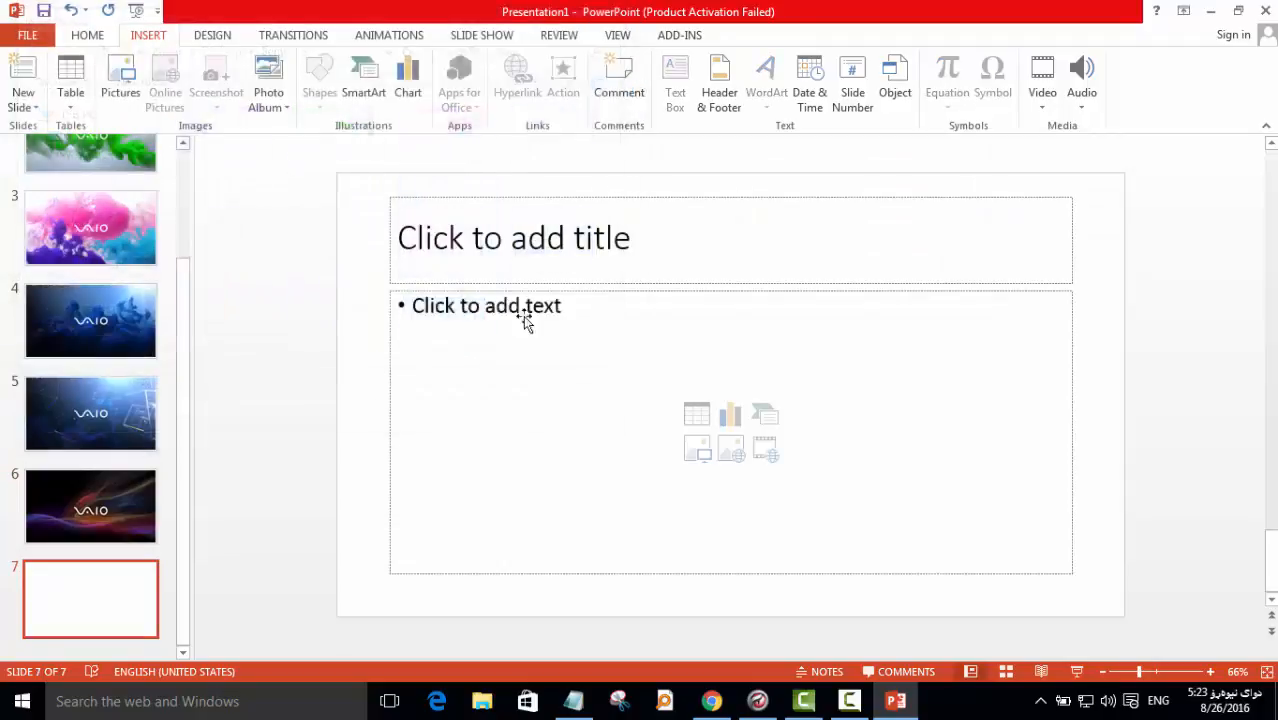
drag(562, 374, 492, 290)
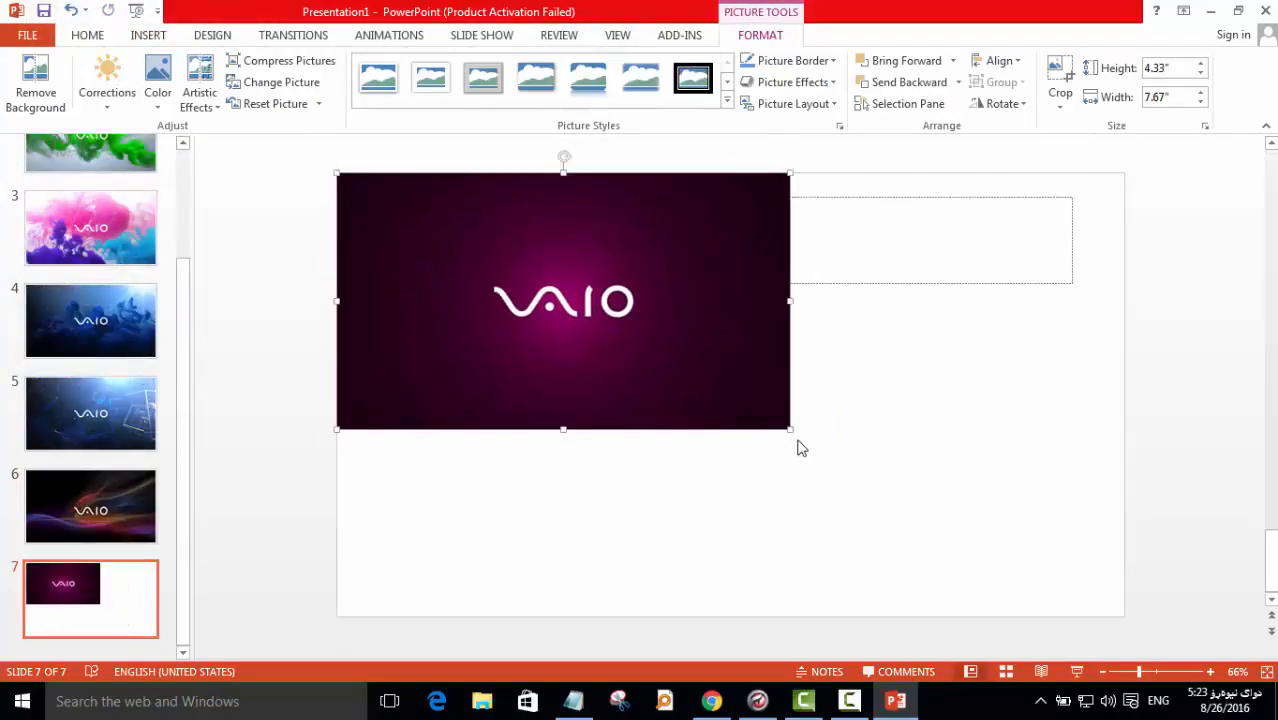
drag(790, 428, 1121, 615)
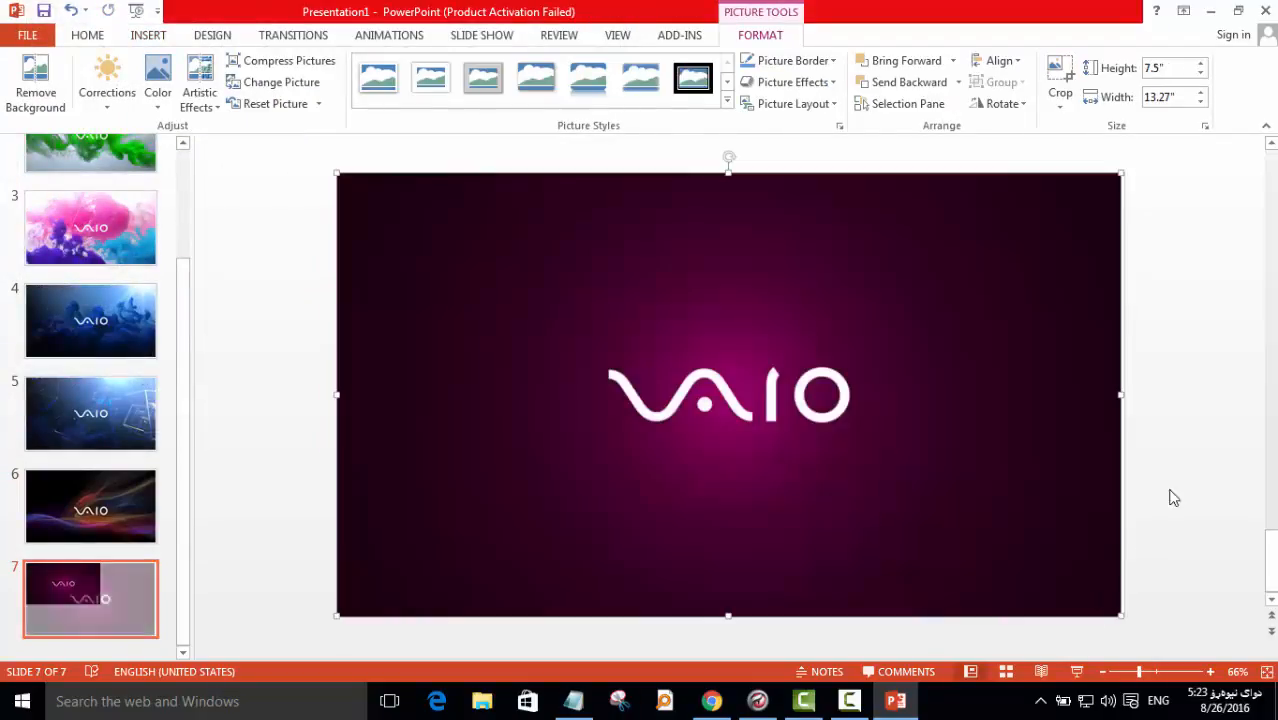
drag(1125, 395, 1127, 395)
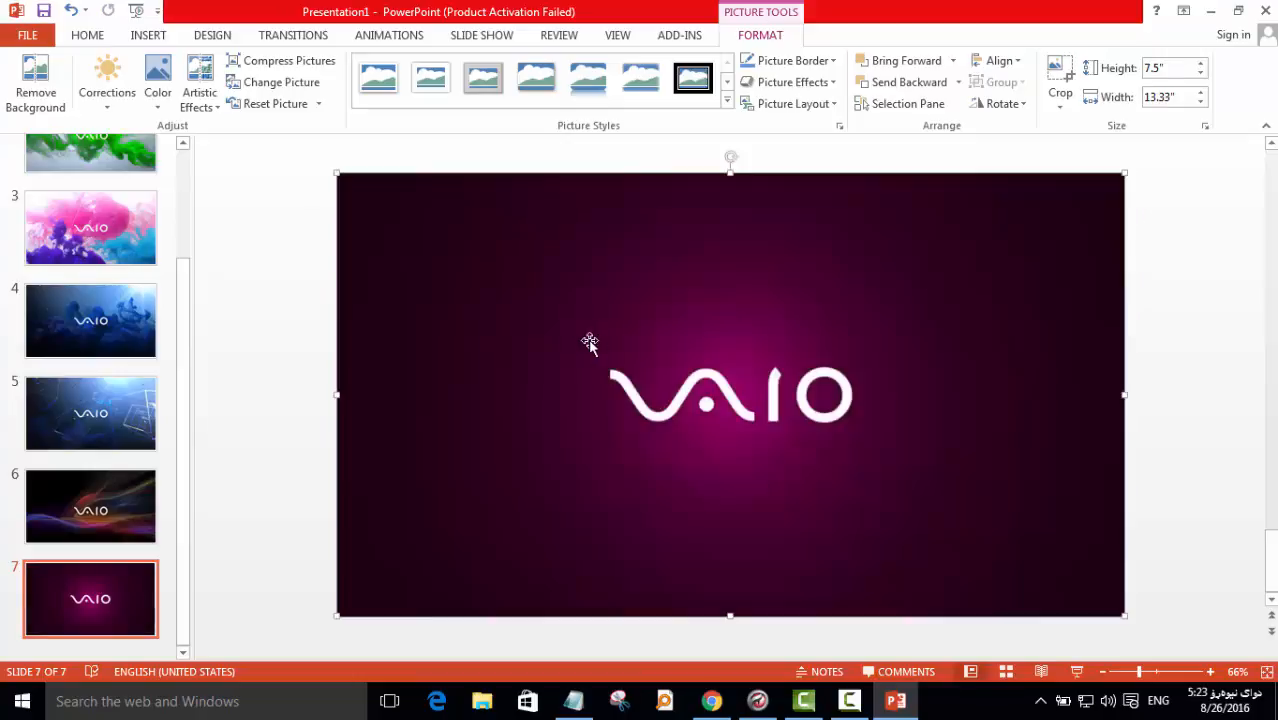
Add an eighth slide after slide 7 and fill it with the picture VAIO 8, sized about 7.5" by 13.33"
click(104, 601)
key(Return)
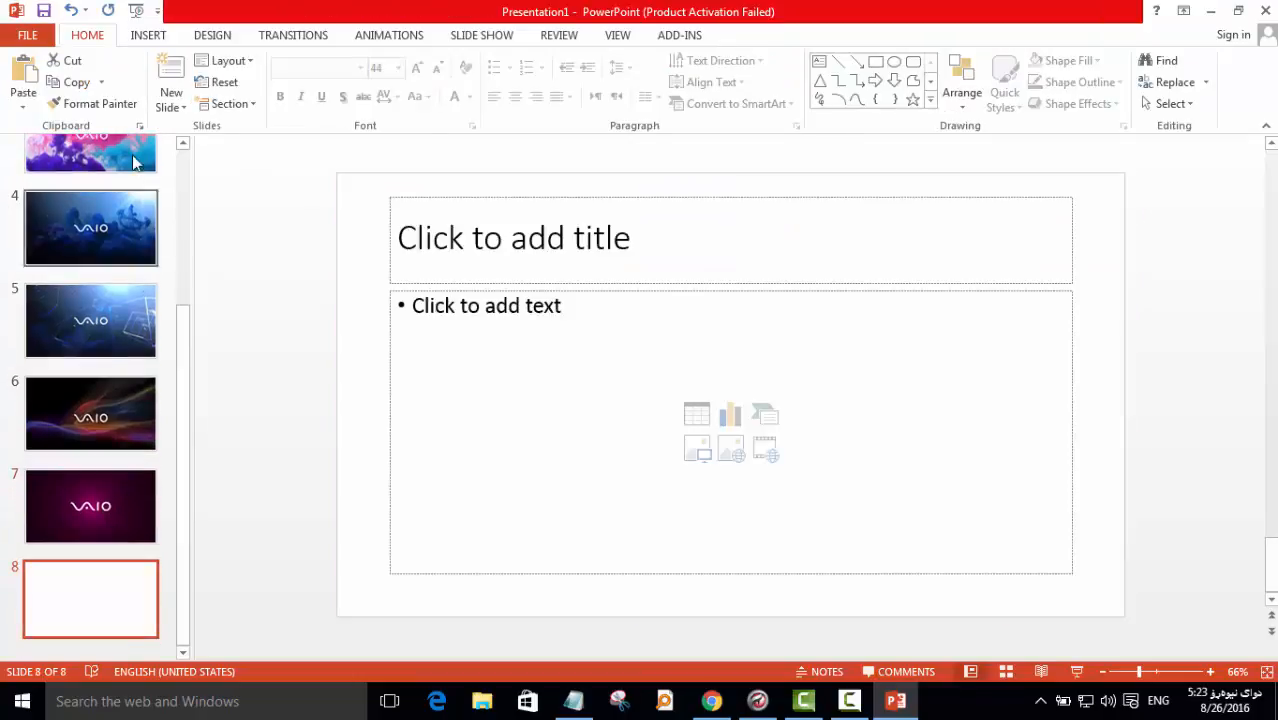
click(152, 35)
click(120, 79)
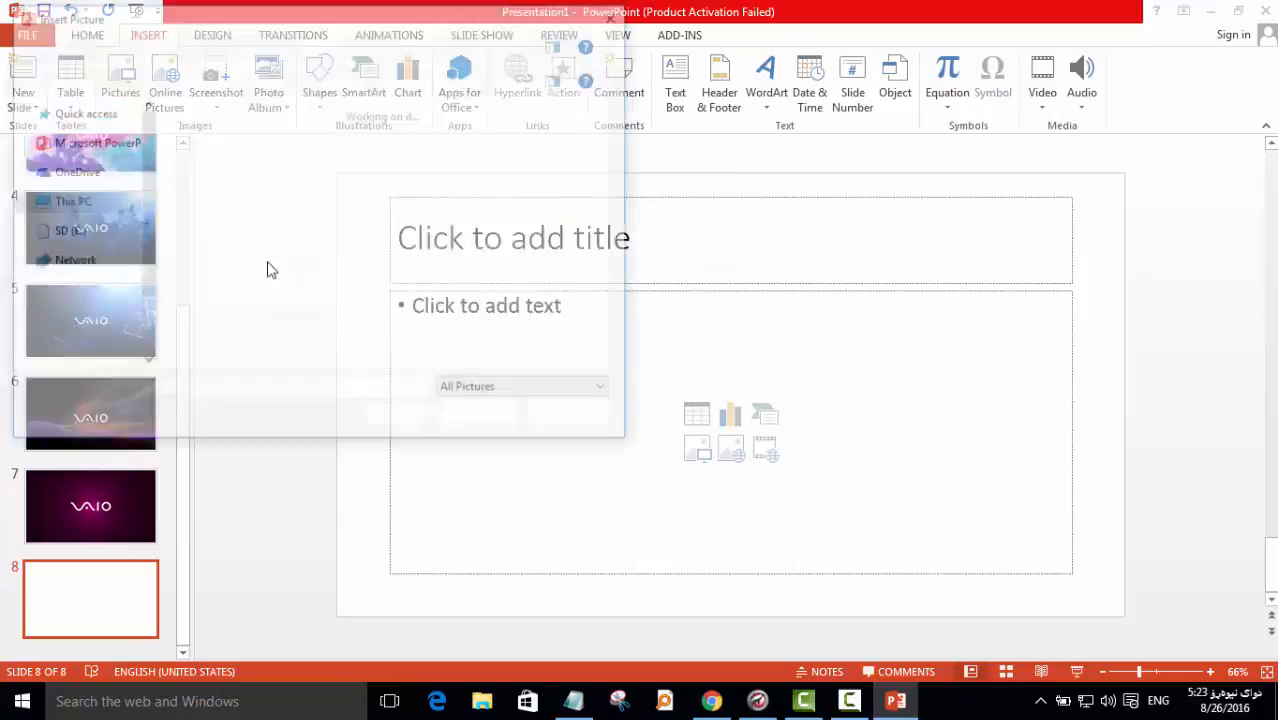
double_click(562, 244)
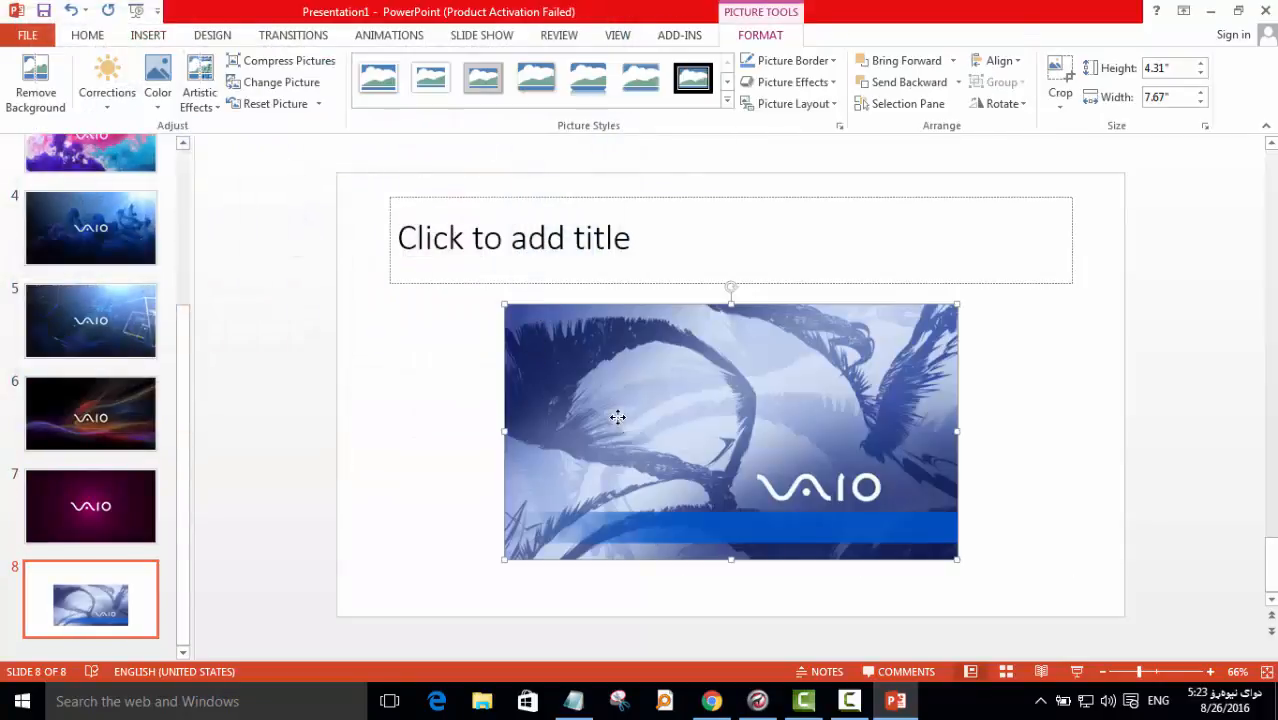
drag(732, 460, 557, 330)
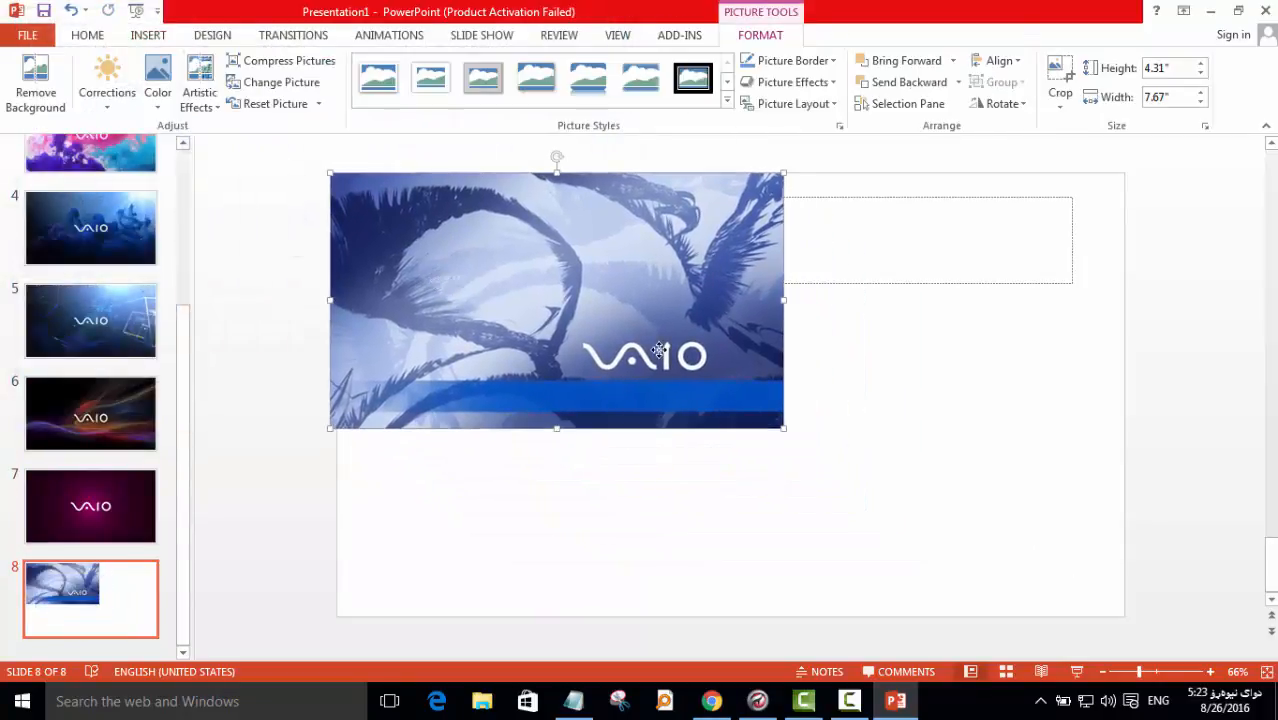
drag(659, 350, 661, 352)
drag(790, 428, 1125, 618)
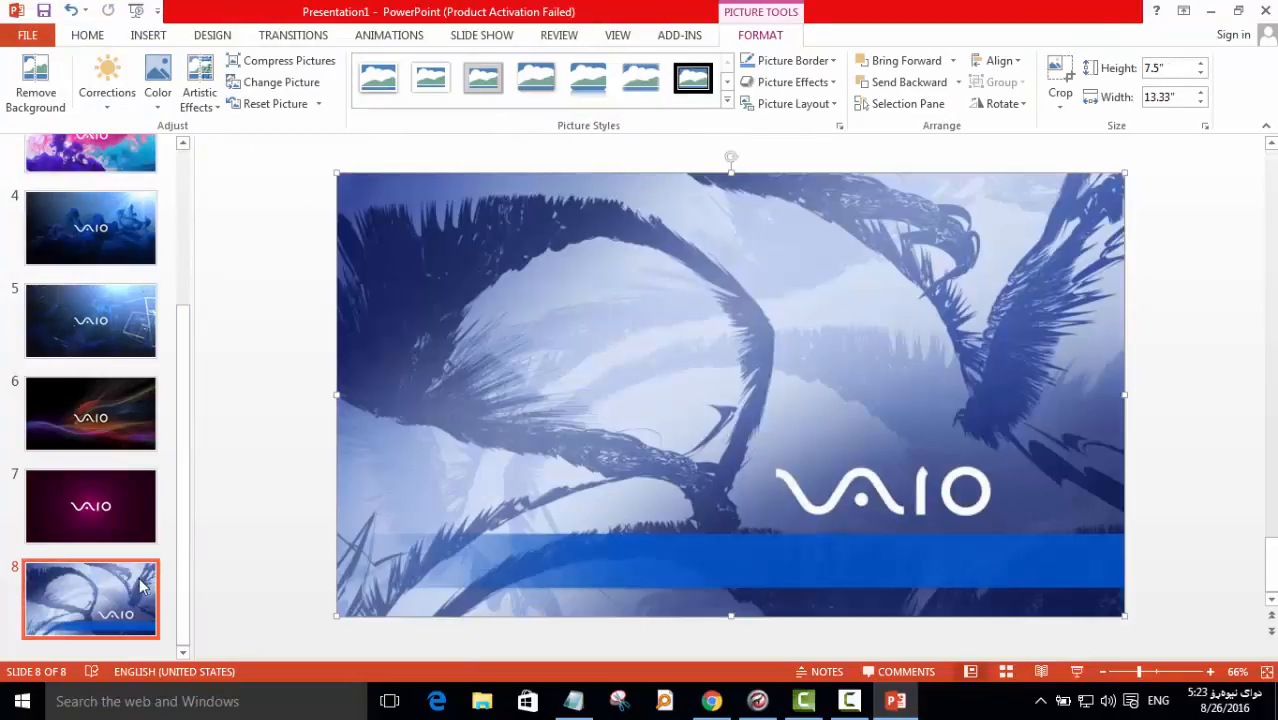
Add a ninth slide after slide 8 and insert the picture VAIO 9 on it
click(139, 579)
key(Return)
click(157, 41)
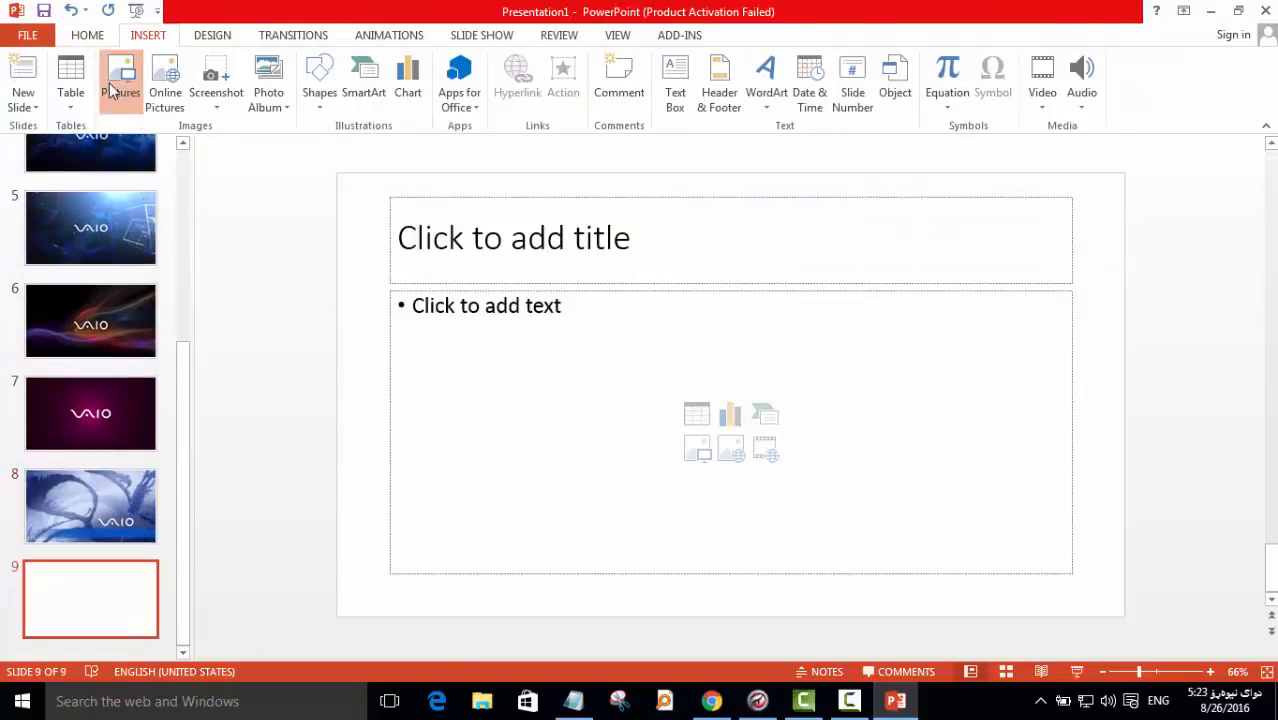
click(112, 90)
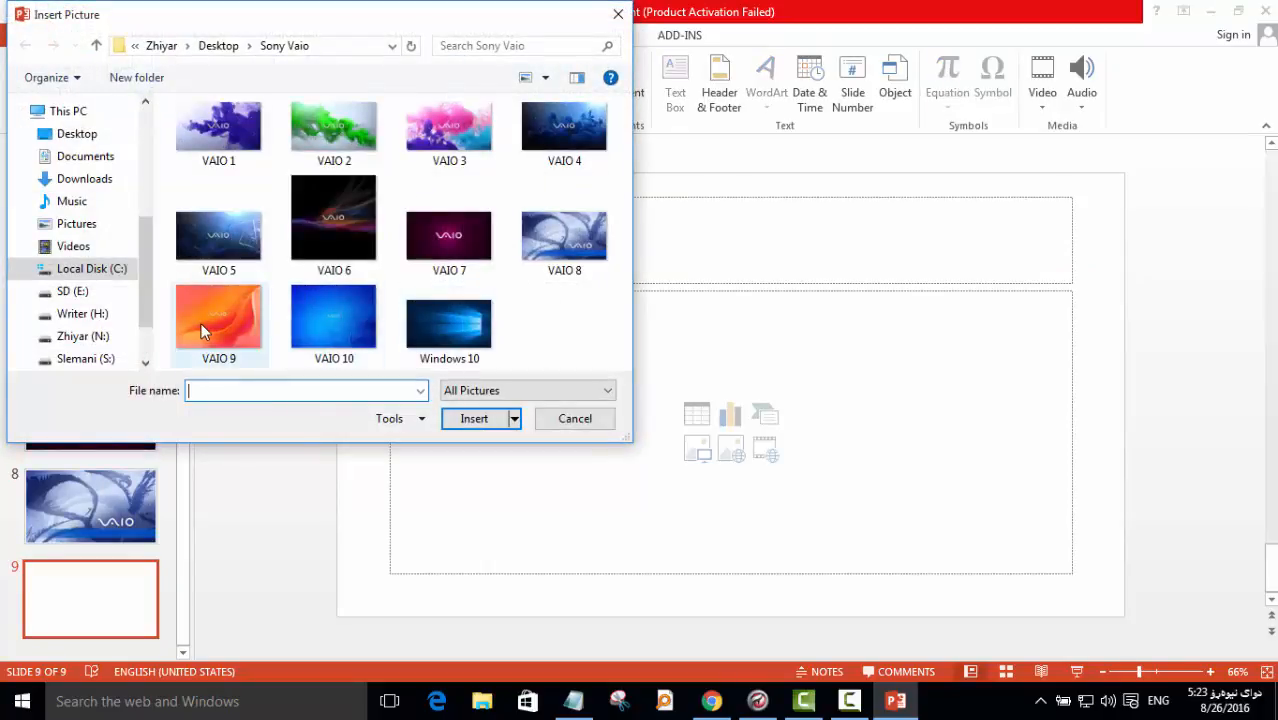
double_click(200, 324)
Try to fit the VAIO 9 picture over slide 9 by moving it and enlarging it to about 29.7" by 39.6"
drag(613, 419, 405, 295)
drag(747, 459, 1051, 582)
scroll(840, 445, down, 1)
scroll(855, 432, down, 6)
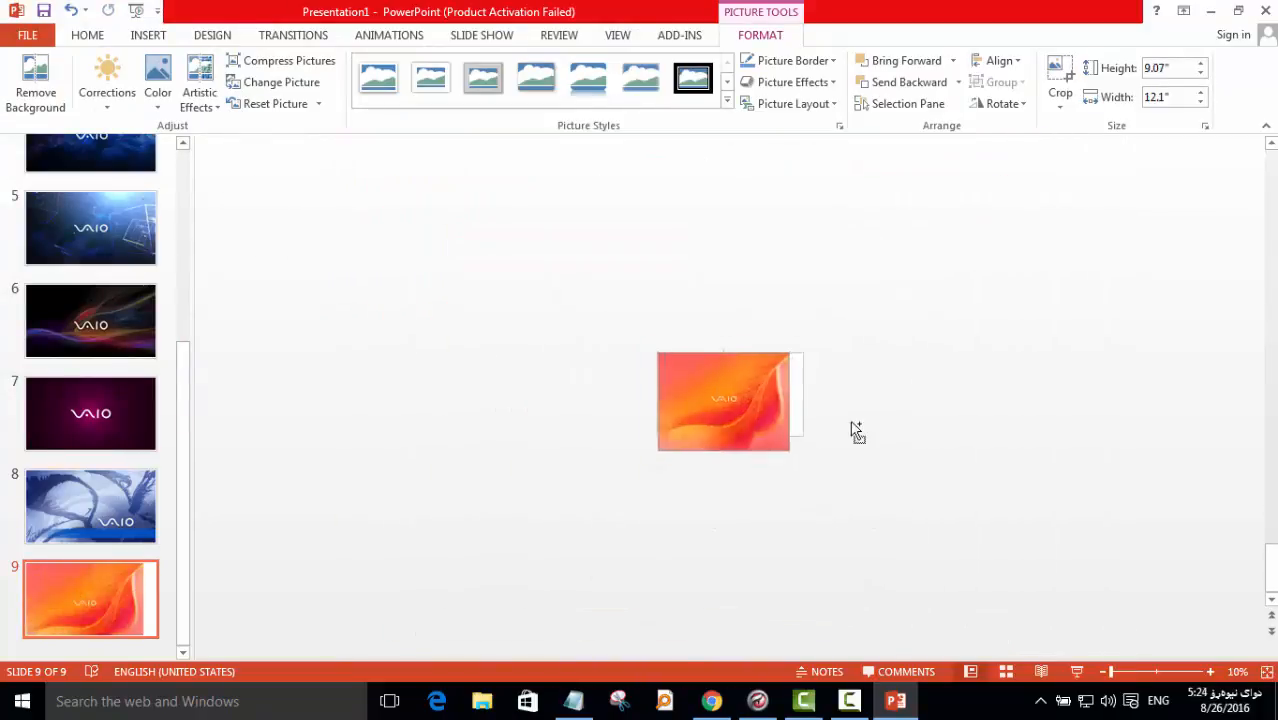
drag(786, 446, 906, 490)
drag(835, 470, 819, 442)
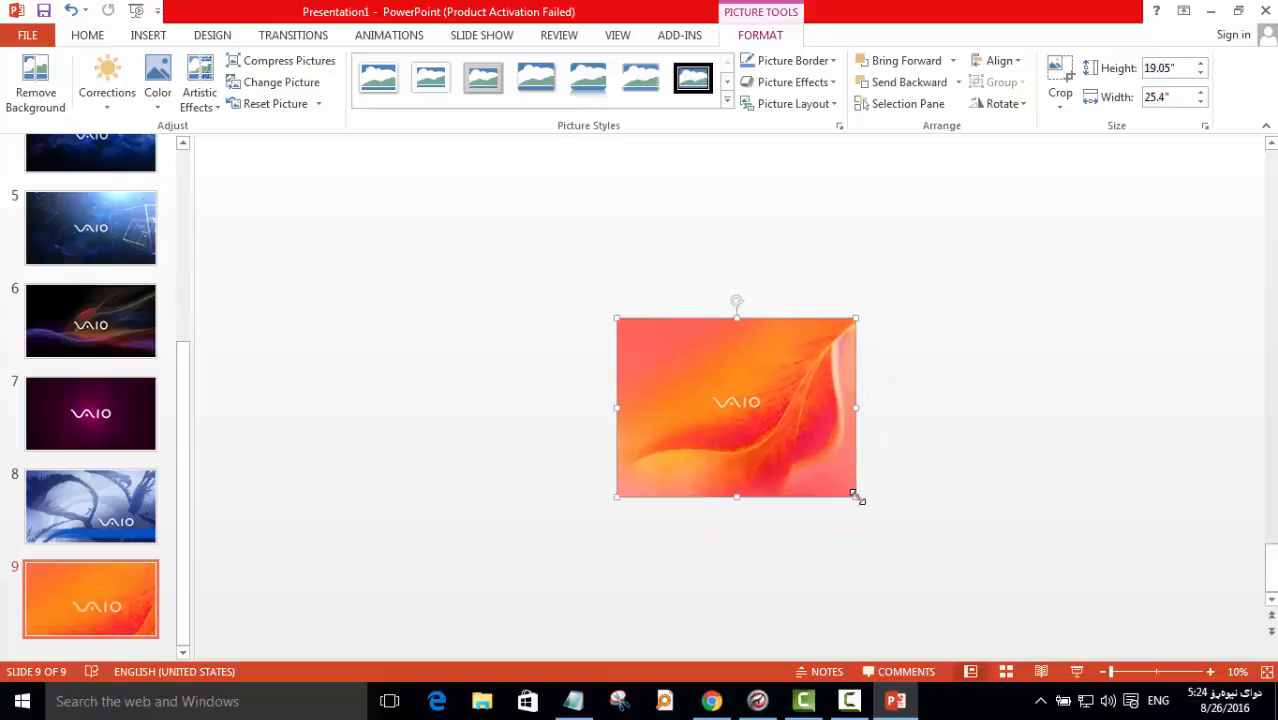
drag(855, 497, 984, 578)
drag(933, 537, 880, 491)
Delete the VAIO 9 picture and remove slide 9 from the presentation
key(Delete)
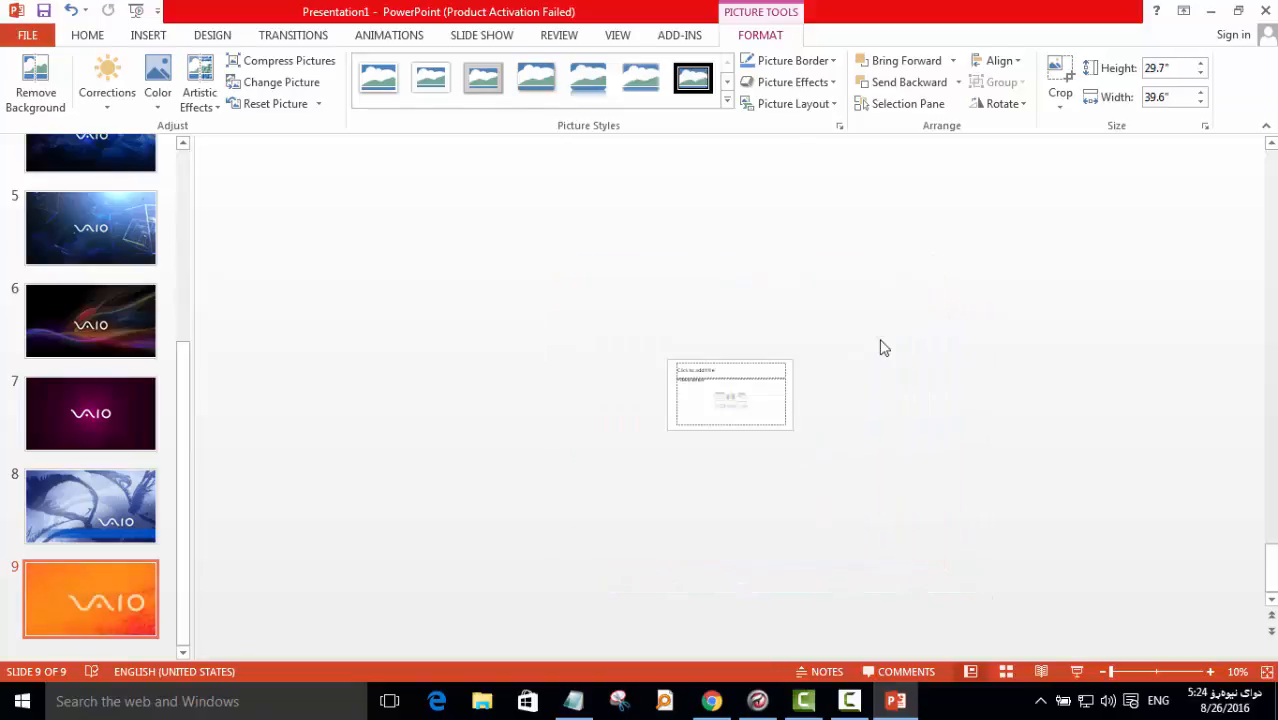
click(90, 436)
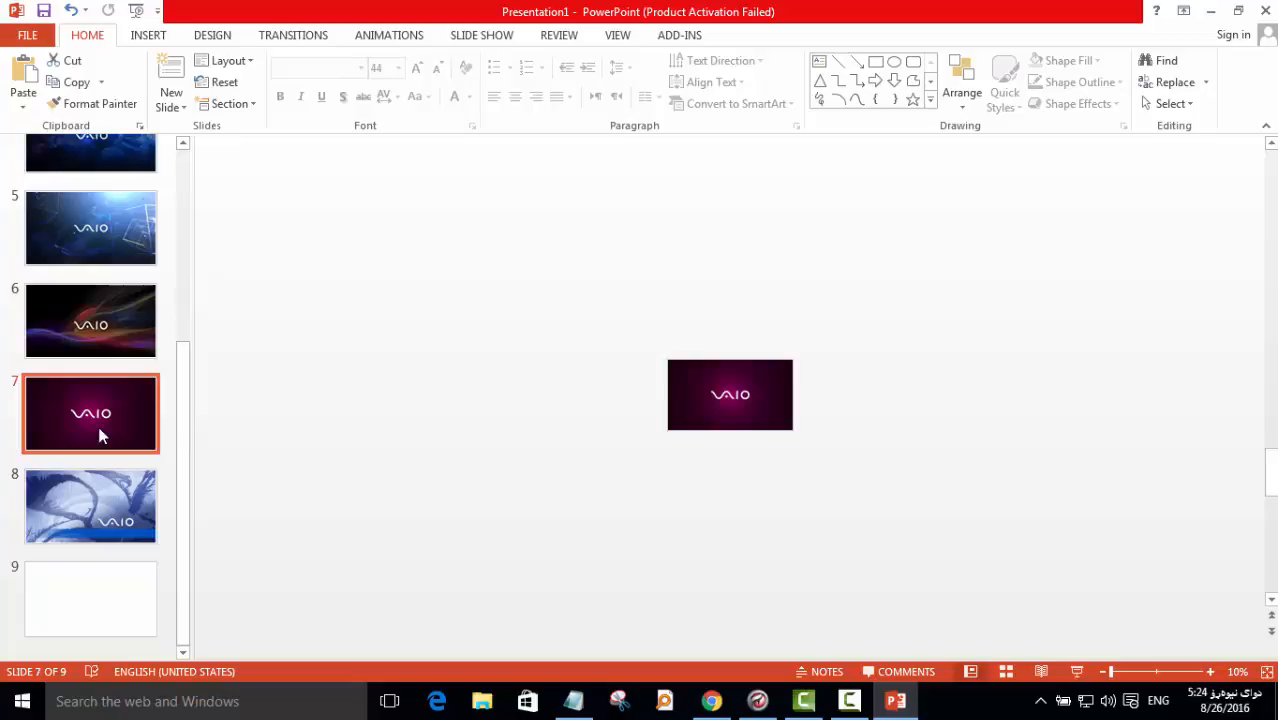
click(98, 513)
click(102, 590)
key(Delete)
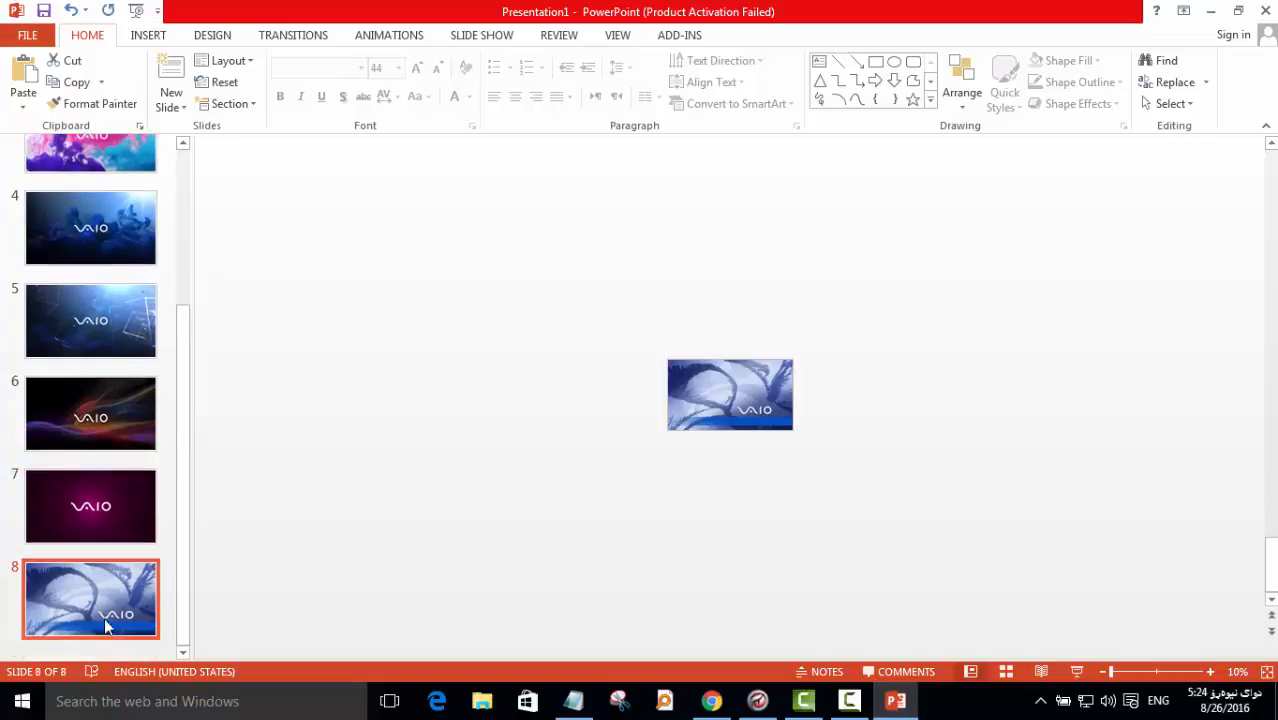